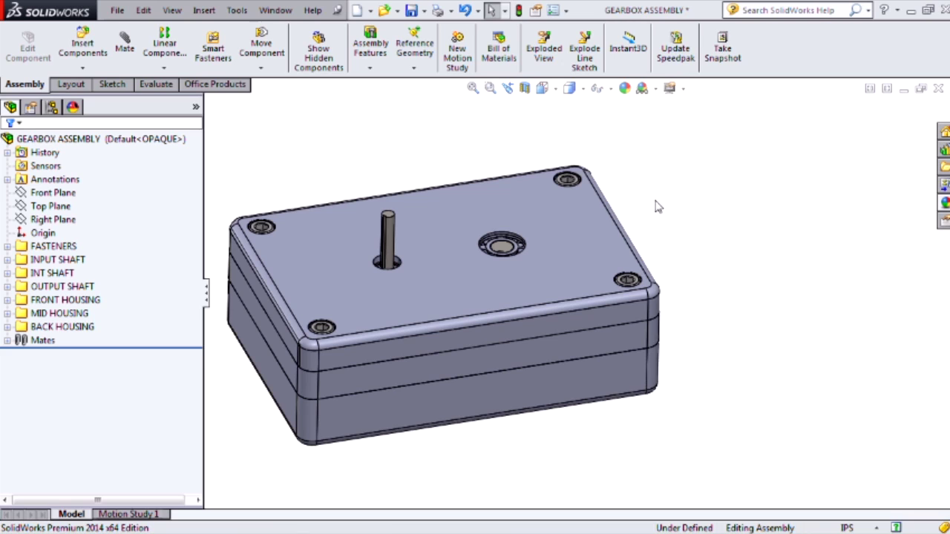
- Inspect the gears inside the housing with the TRANSPARENT display state, turning the input shaft slightly, and return to the OPAQUE state
{"action": "right_click", "coordinate": [196, 110]}
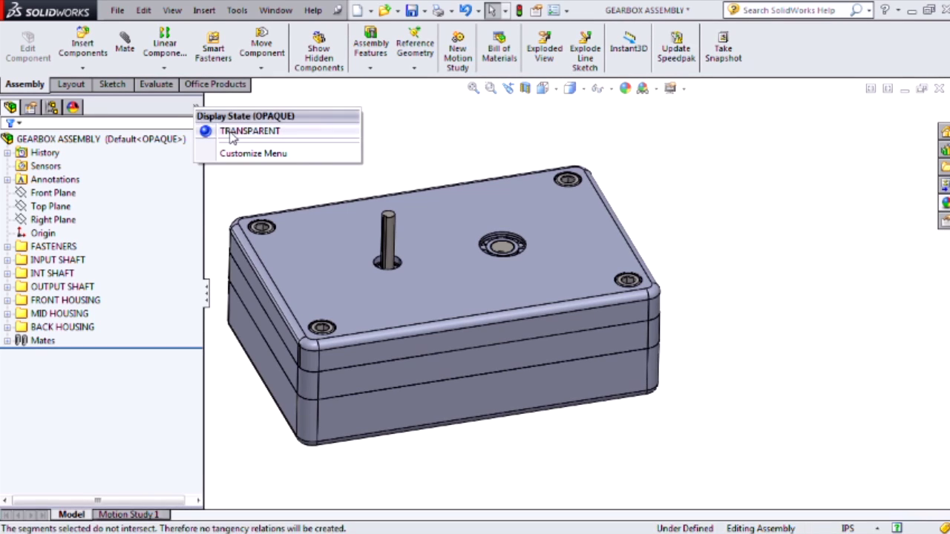
{"action": "left_click", "coordinate": [208, 131]}
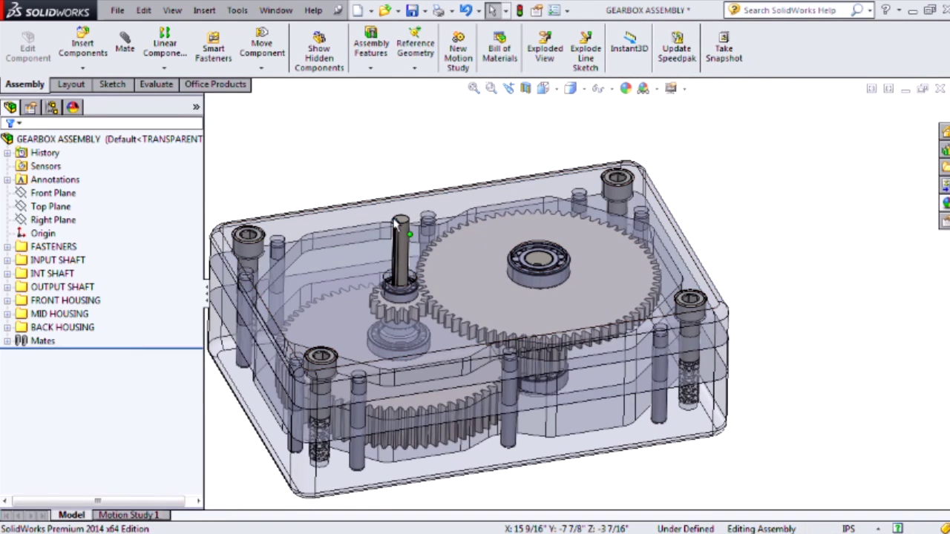
{"action": "left_click_drag", "start_coordinate": [399, 220], "coordinate": [378, 220]}
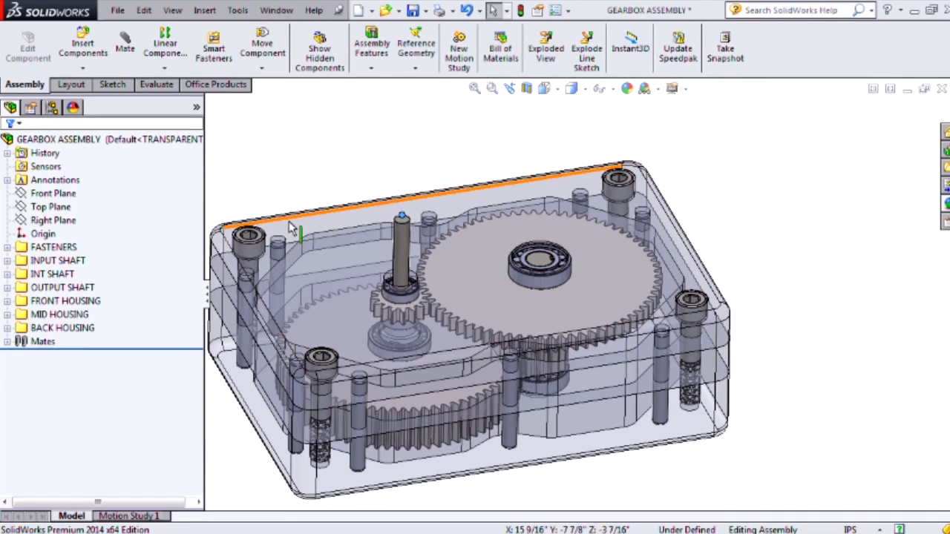
{"action": "right_click", "coordinate": [197, 110]}
{"action": "left_click", "coordinate": [220, 125]}
- Play the explode animation of the BACK HOUSING REMOVAL view and collapse the assembly again
{"action": "left_click", "coordinate": [53, 108]}
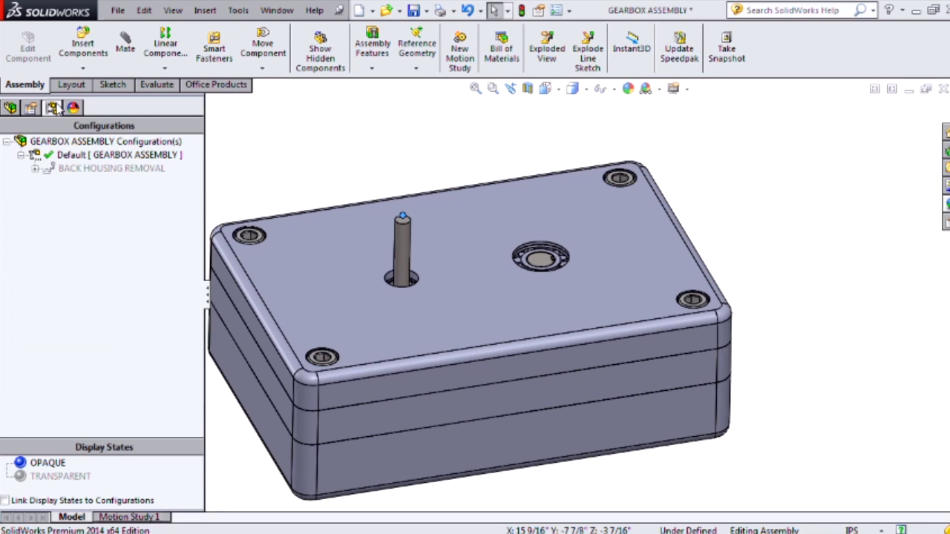
{"action": "key", "text": "z"}
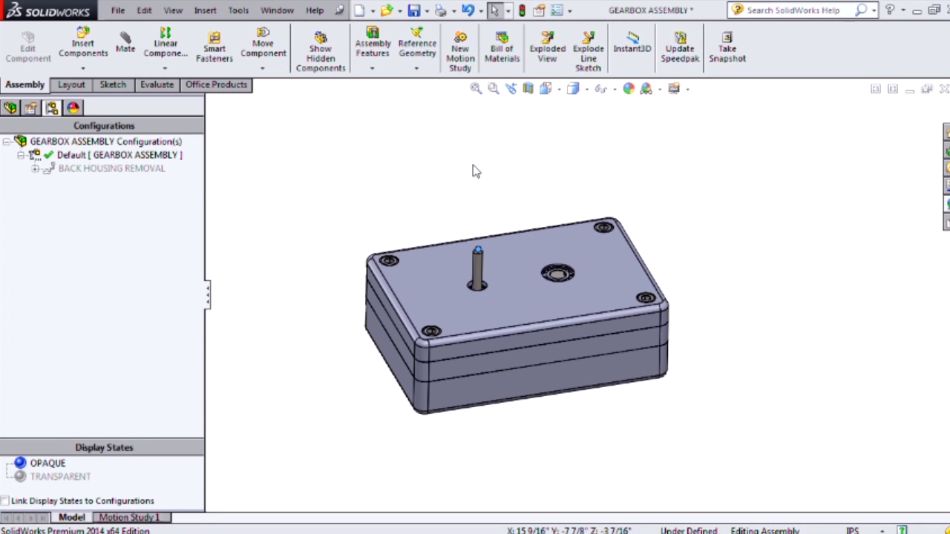
{"action": "right_click", "coordinate": [133, 170]}
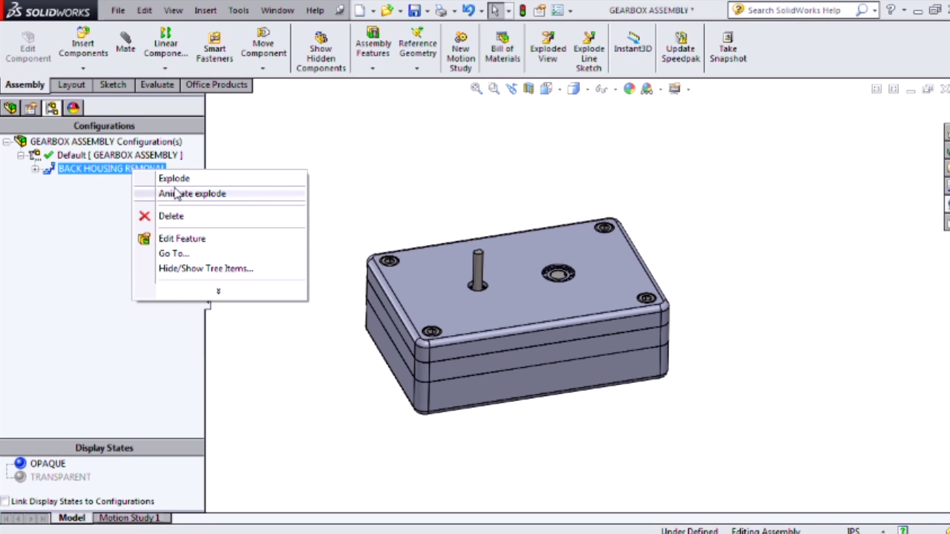
{"action": "left_click", "coordinate": [179, 195]}
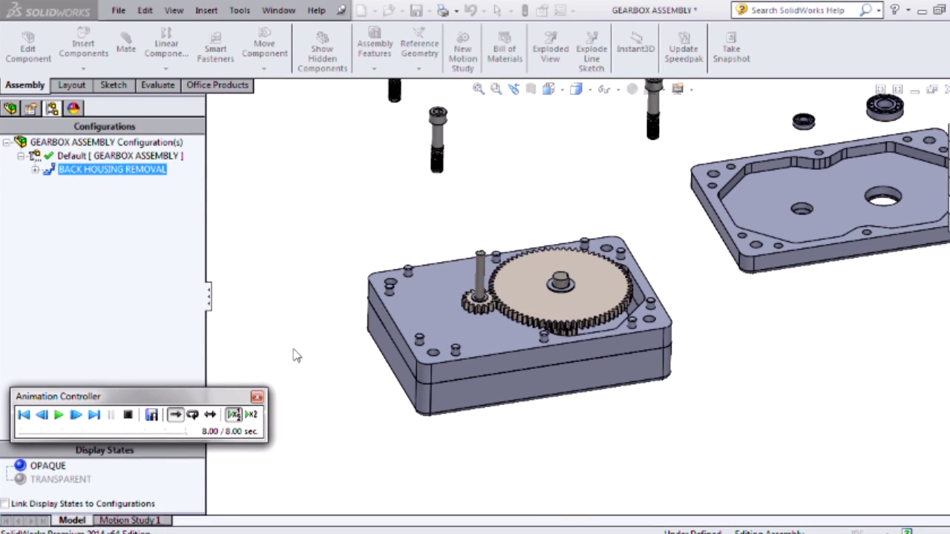
{"action": "left_click", "coordinate": [256, 398]}
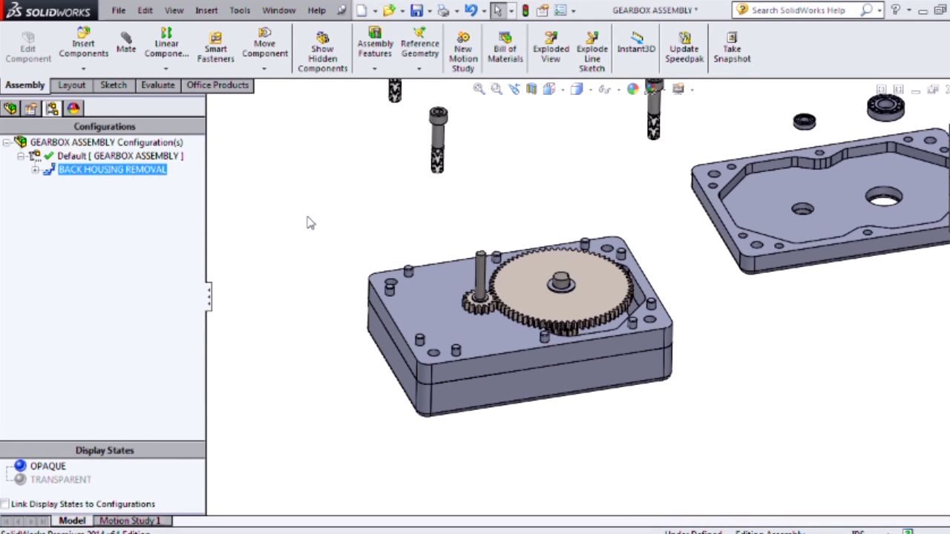
{"action": "right_click", "coordinate": [146, 173]}
{"action": "left_click", "coordinate": [177, 182]}
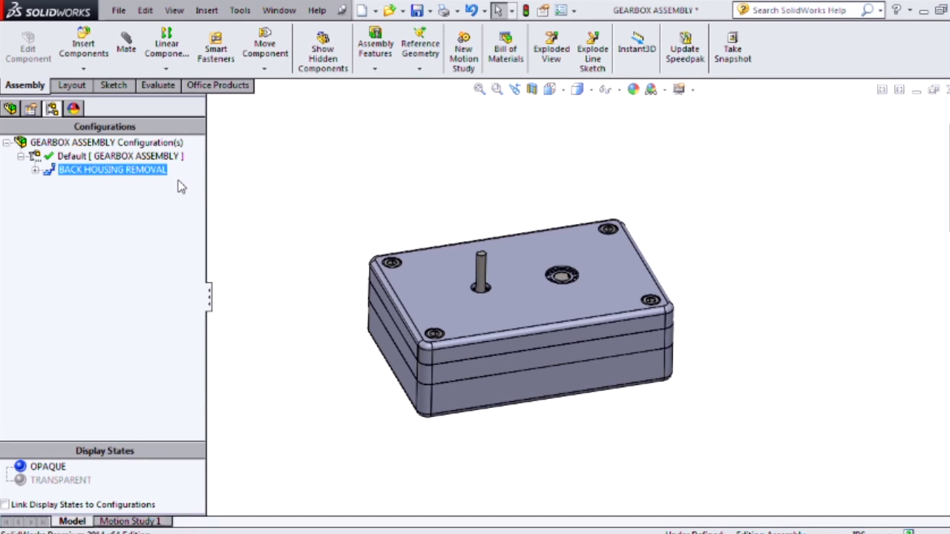
- Start a new exploded view in the Default configuration and select the four corner cap screws for its first step
{"action": "left_click", "coordinate": [157, 157]}
{"action": "left_click", "coordinate": [551, 51]}
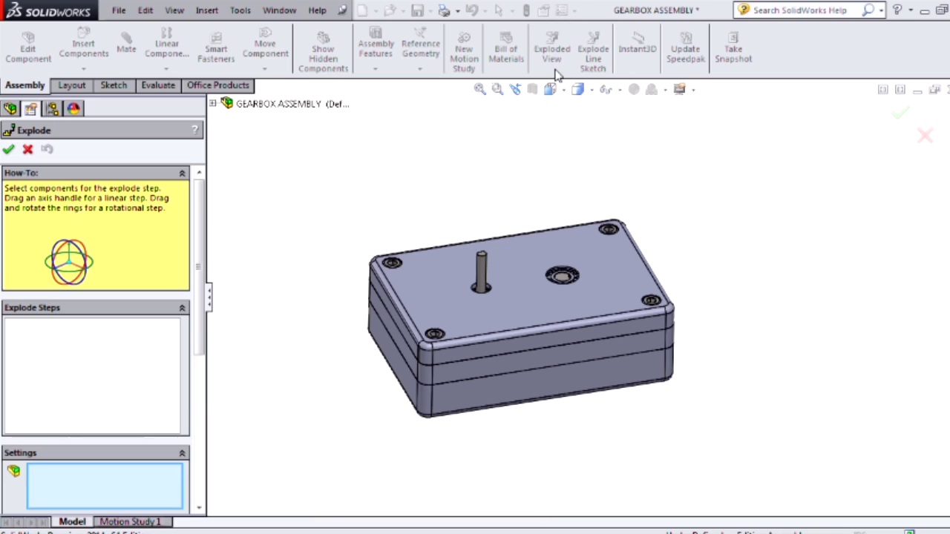
{"action": "scroll", "coordinate": [649, 267], "scroll_direction": "down", "scroll_amount": 2}
{"action": "left_click", "coordinate": [586, 223]}
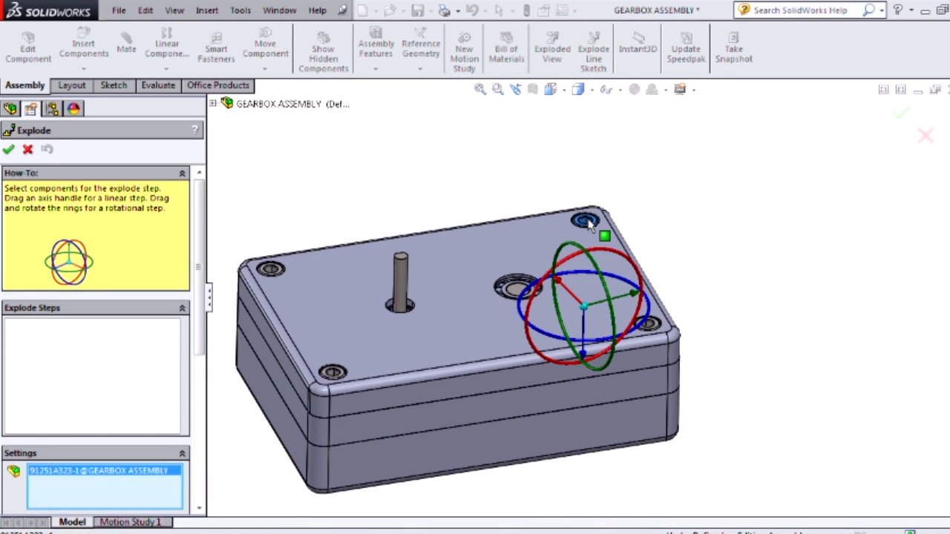
{"action": "left_click", "coordinate": [272, 269]}
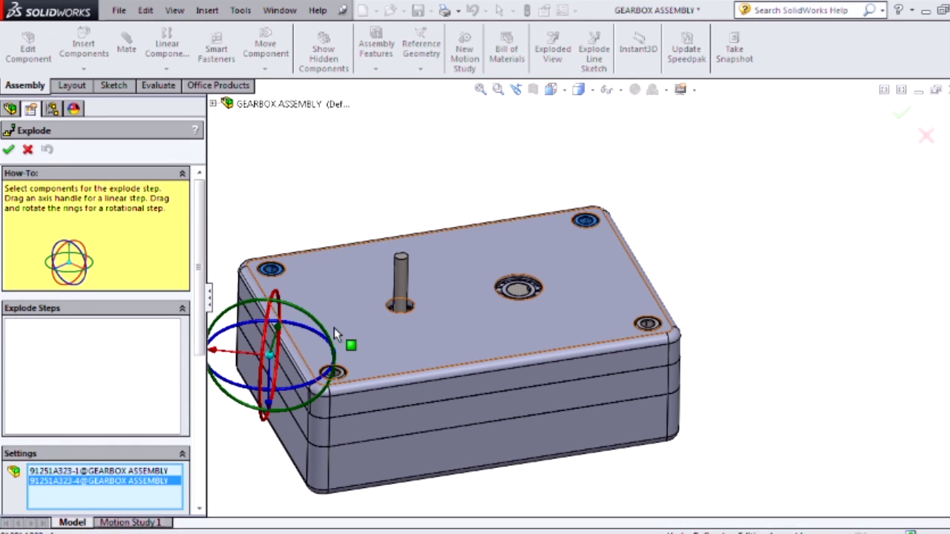
{"action": "left_click", "coordinate": [335, 373]}
{"action": "left_click", "coordinate": [649, 323]}
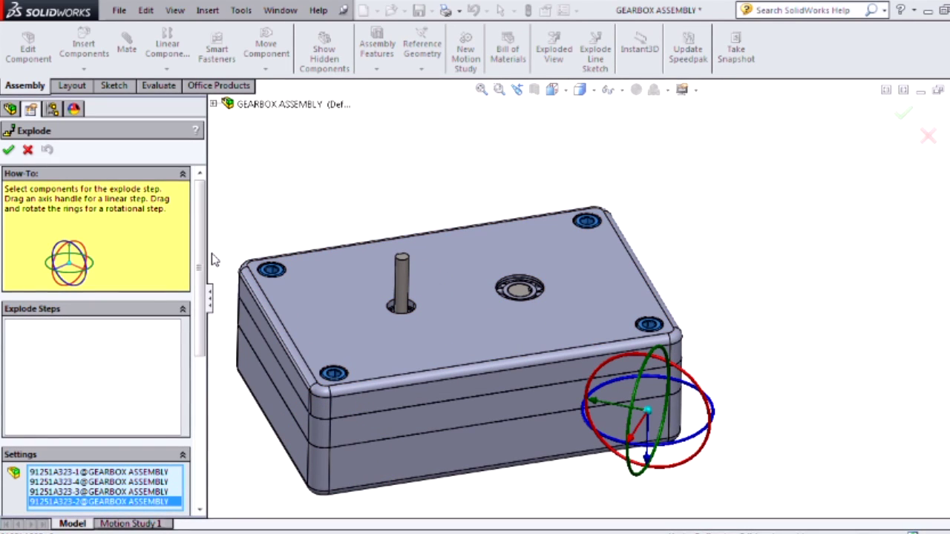
- Pull the four selected screws about 8.49 in upward out of the housing along the Z axis, leaving auto-spacing off
{"action": "left_click_drag", "start_coordinate": [206, 246], "coordinate": [210, 385]}
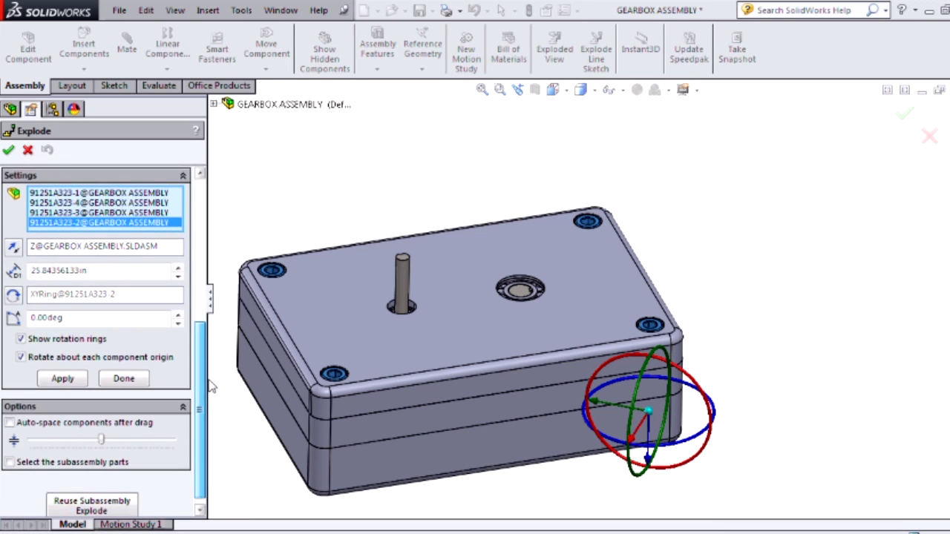
{"action": "left_click", "coordinate": [9, 424]}
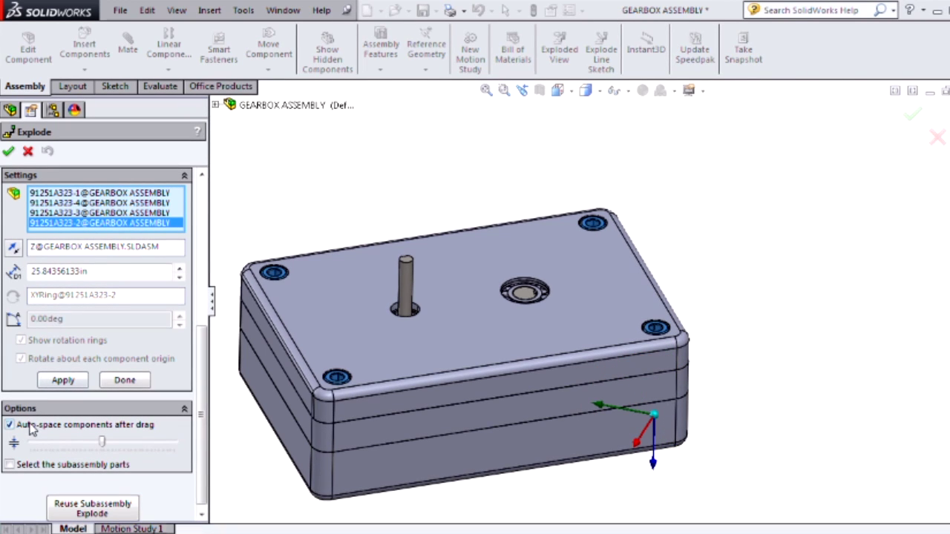
{"action": "left_click", "coordinate": [29, 429]}
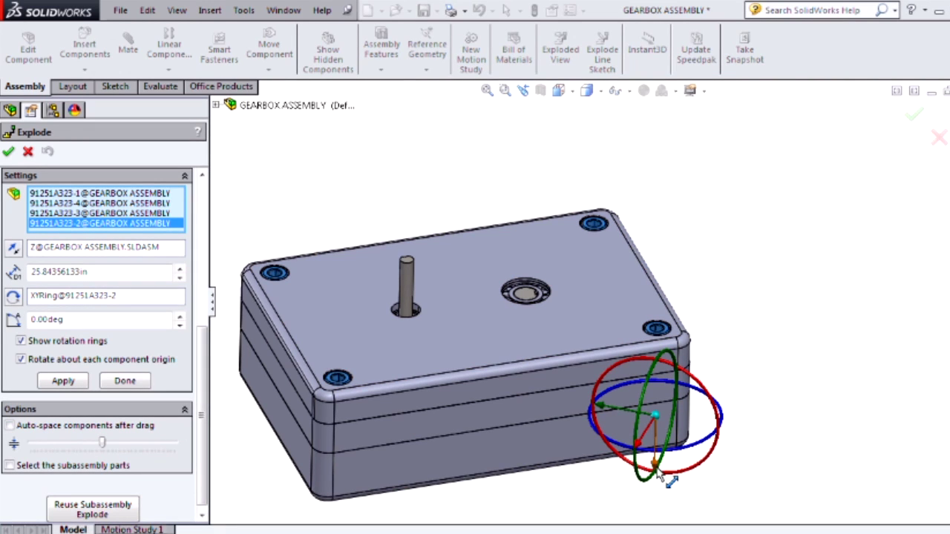
{"action": "left_click_drag", "start_coordinate": [668, 478], "coordinate": [661, 362]}
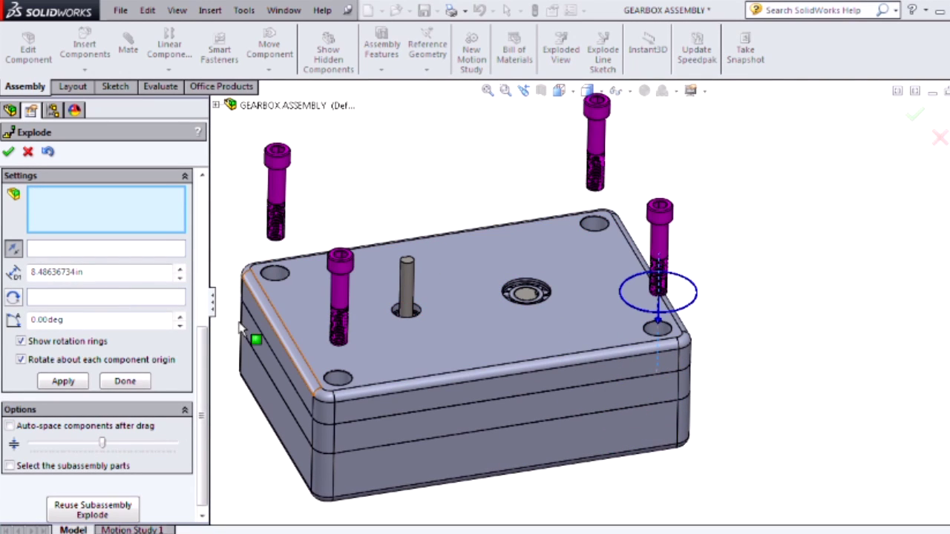
- Give the screws' explode step a rotation angle of 3600 degrees and finish the exploded view
{"action": "left_click", "coordinate": [66, 230]}
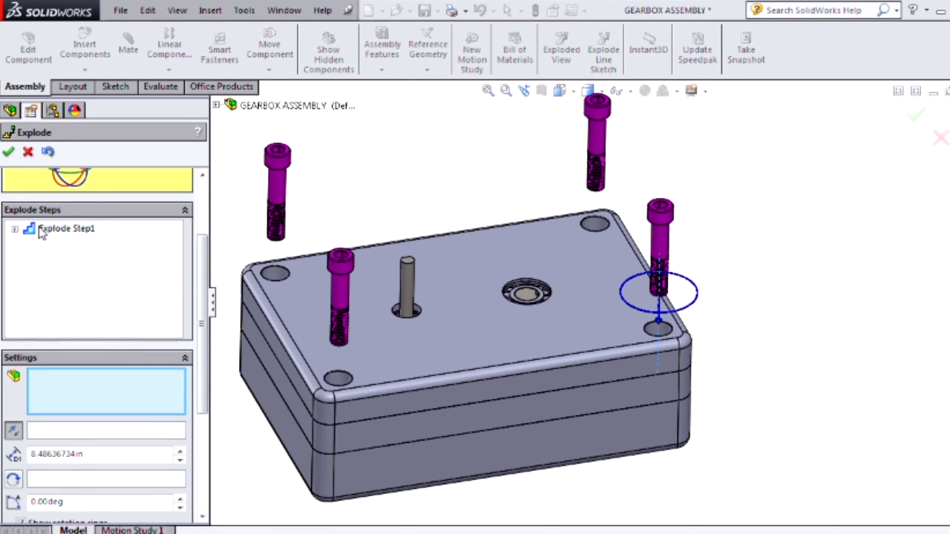
{"action": "scroll", "coordinate": [144, 359], "scroll_direction": "down", "scroll_amount": 3}
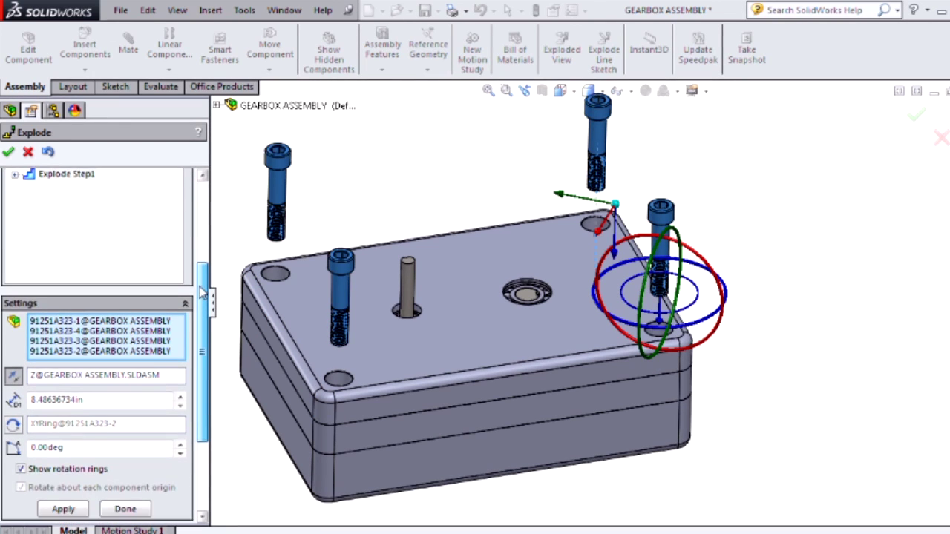
{"action": "left_click_drag", "start_coordinate": [89, 436], "coordinate": [32, 432]}
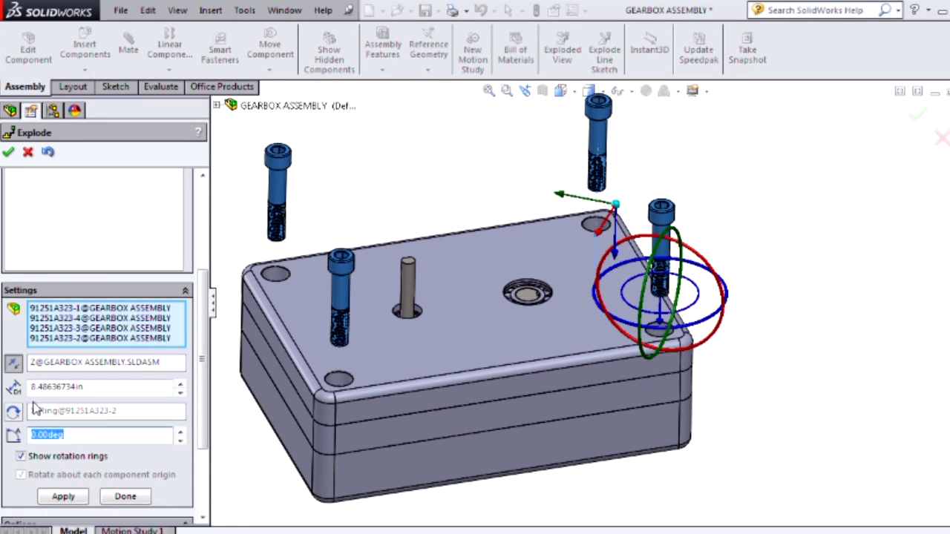
{"action": "type", "text": "3600"}
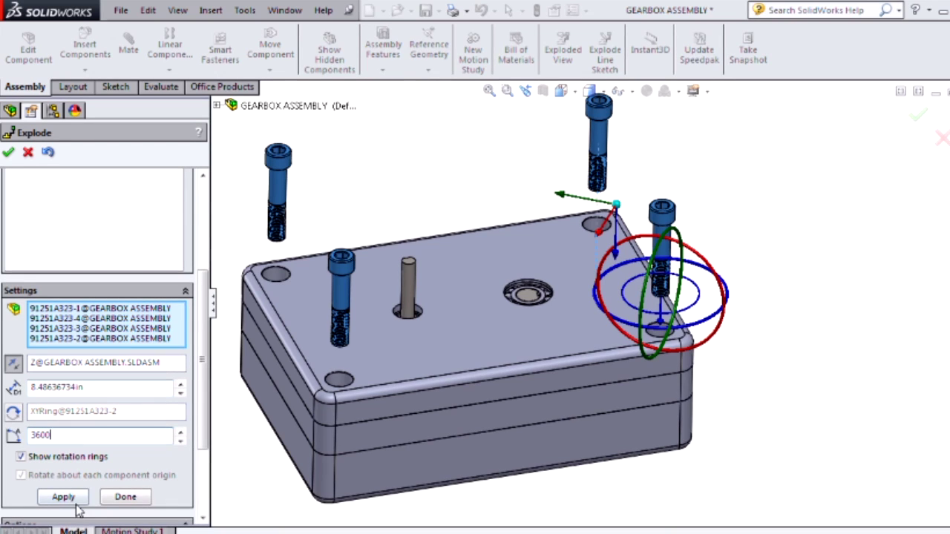
{"action": "left_click", "coordinate": [63, 497]}
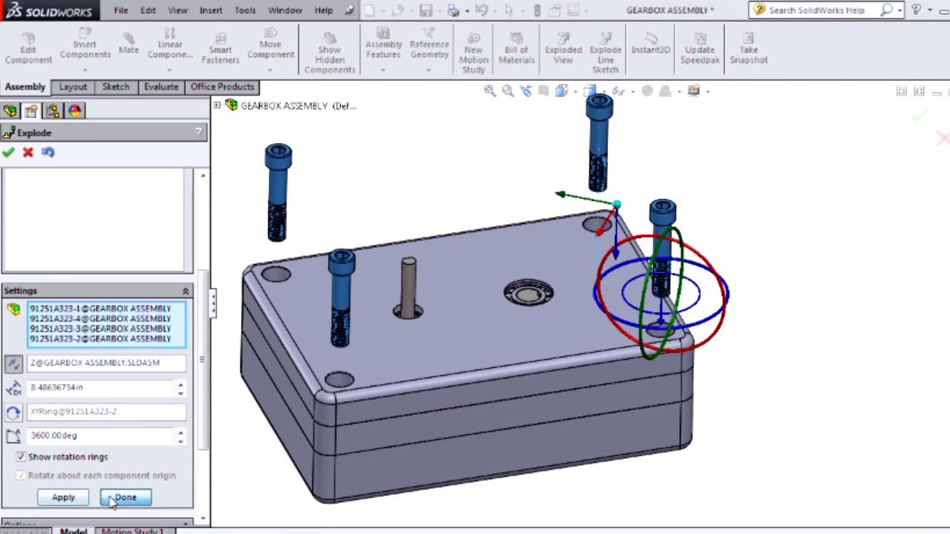
{"action": "left_click", "coordinate": [112, 503]}
{"action": "left_click", "coordinate": [8, 151]}
- Play the collapse animation of ExplView1 to watch the screws return into the housing
{"action": "left_click", "coordinate": [77, 188]}
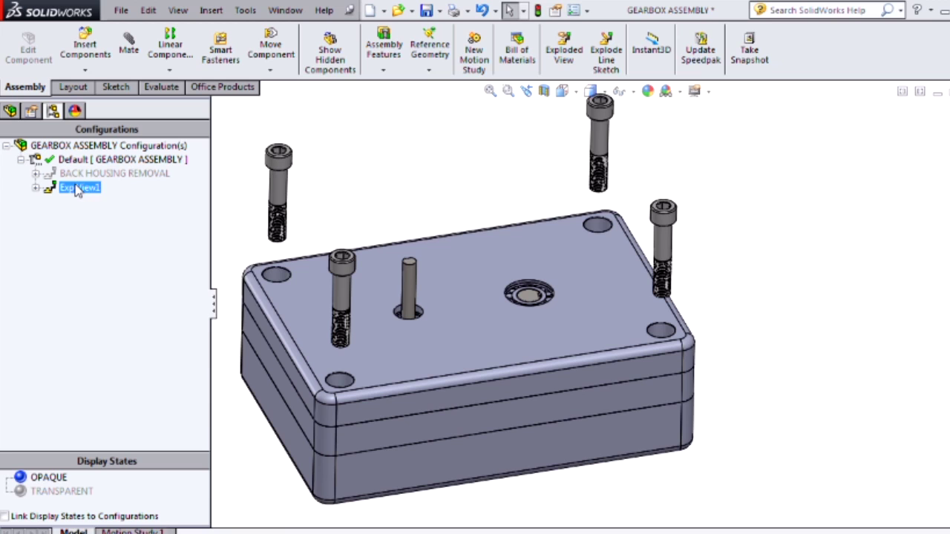
{"action": "right_click", "coordinate": [78, 189]}
{"action": "left_click", "coordinate": [125, 211]}
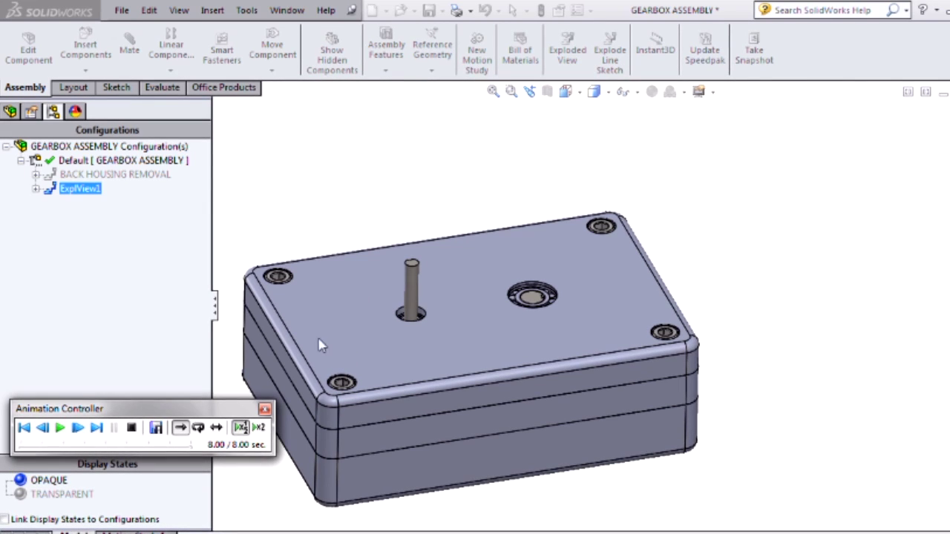
{"action": "left_click", "coordinate": [265, 409]}
- Edit Explode Step1 of ExplView1 and set the screws' explode distance to 2.5 in
{"action": "right_click", "coordinate": [81, 199]}
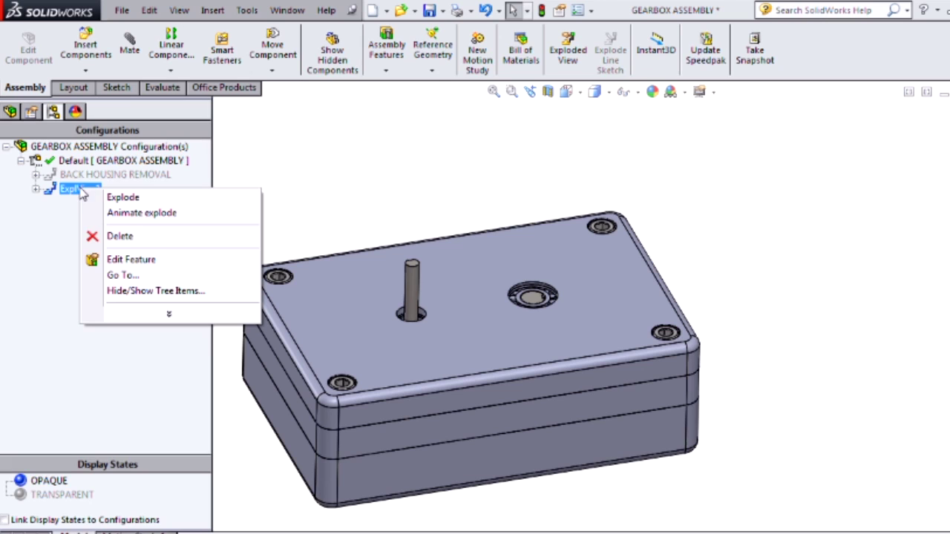
{"action": "left_click", "coordinate": [126, 265]}
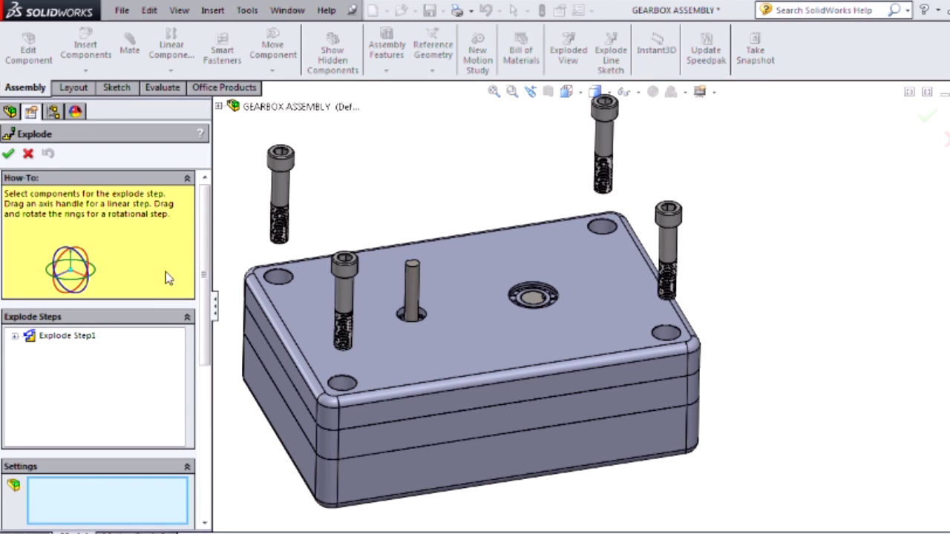
{"action": "left_click", "coordinate": [68, 340]}
{"action": "left_click_drag", "start_coordinate": [205, 305], "coordinate": [205, 386]}
{"action": "double_click", "coordinate": [104, 382]}
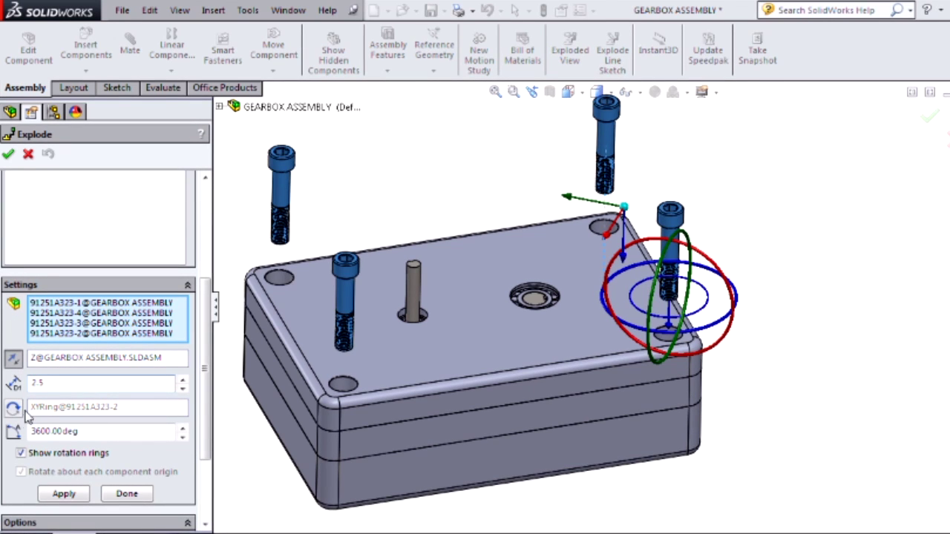
{"action": "key", "text": "Return"}
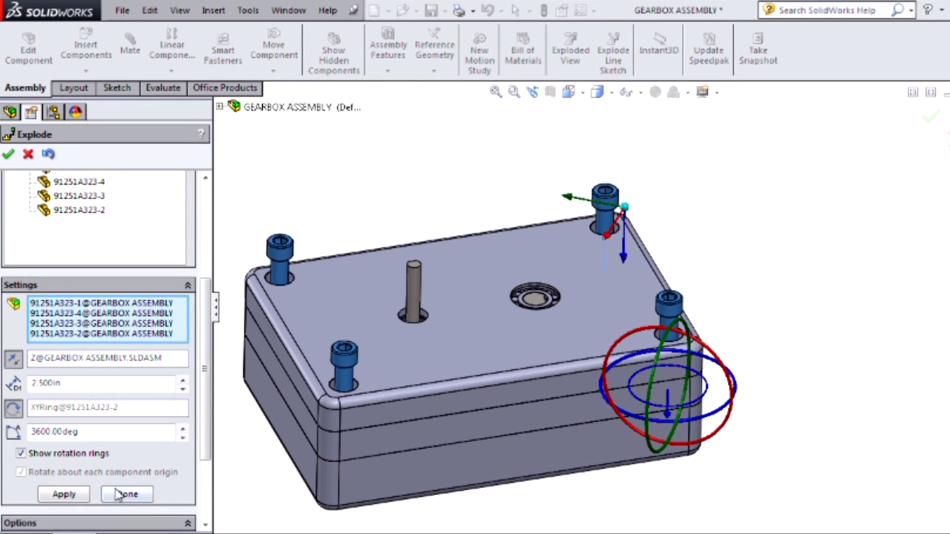
{"action": "left_click", "coordinate": [120, 497]}
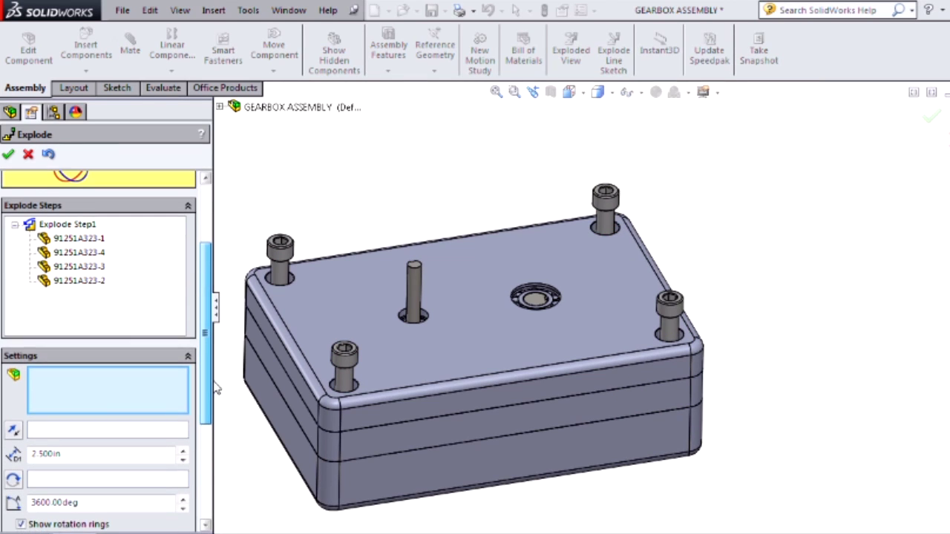
{"action": "left_click", "coordinate": [668, 309]}
{"action": "left_click", "coordinate": [607, 197]}
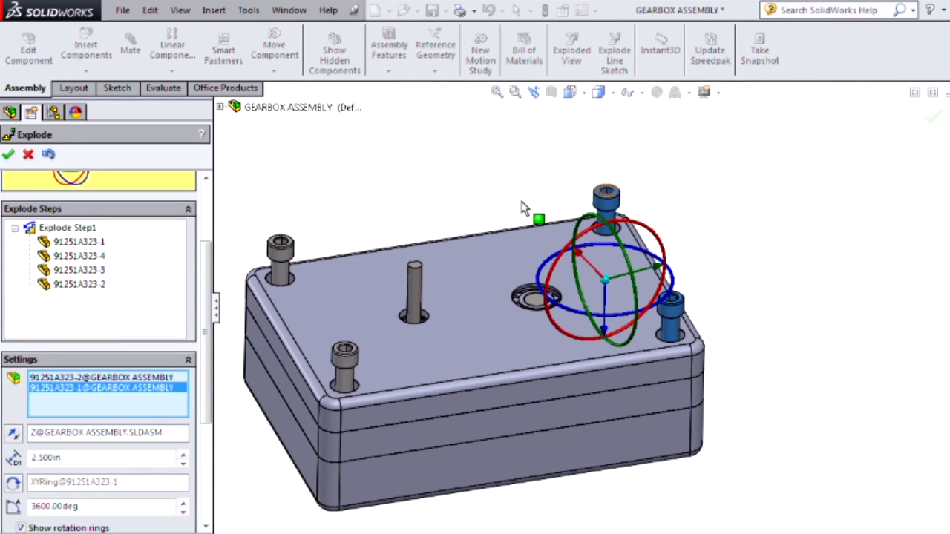
{"action": "left_click", "coordinate": [284, 254]}
{"action": "left_click", "coordinate": [346, 363]}
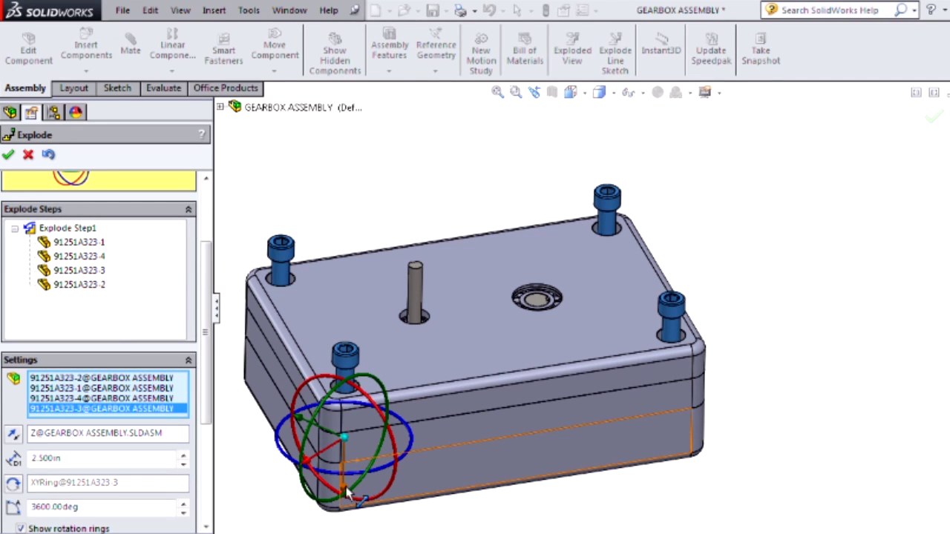
{"action": "left_click_drag", "start_coordinate": [347, 496], "coordinate": [352, 478]}
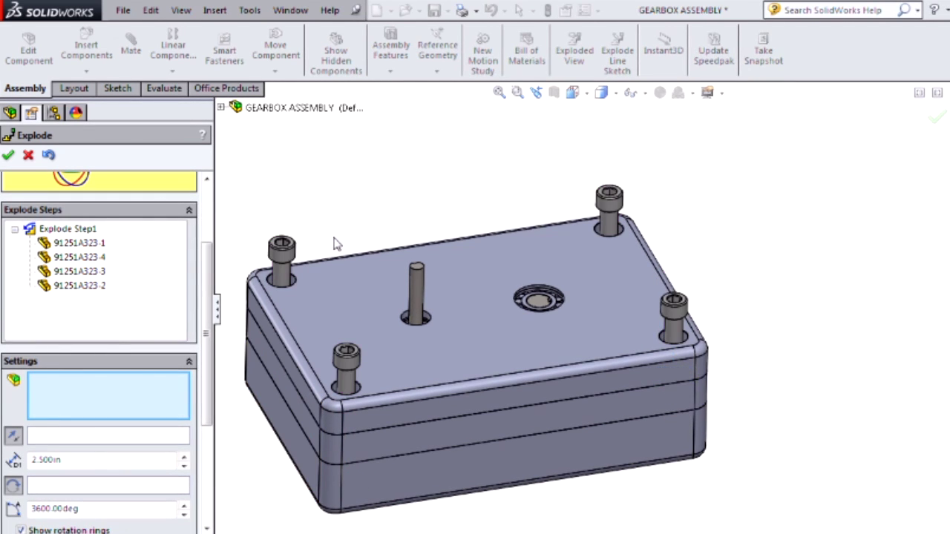
- Add an explode step moving the four housing screws 12.5 in along the Z axis with a 0-degree rotation angle
{"action": "left_click", "coordinate": [271, 266]}
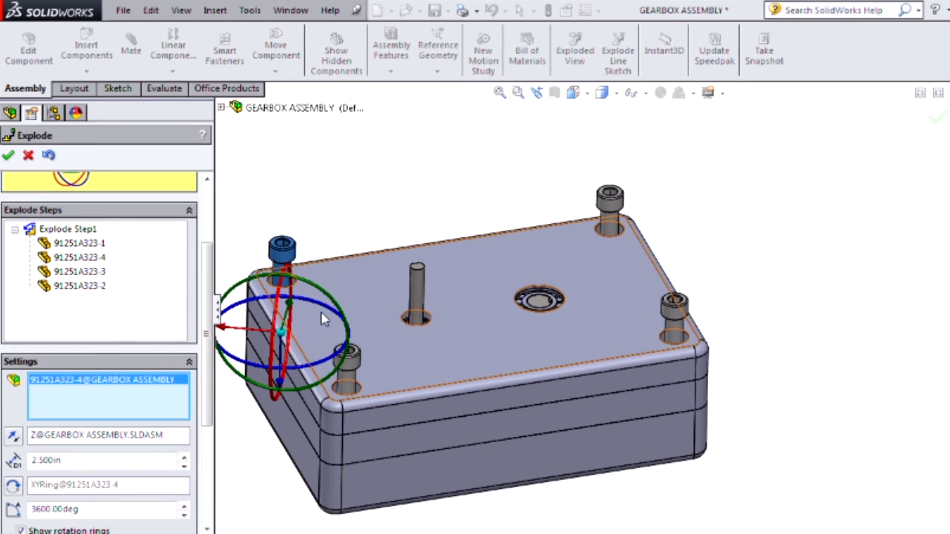
{"action": "left_click", "coordinate": [347, 365]}
{"action": "left_click", "coordinate": [672, 315]}
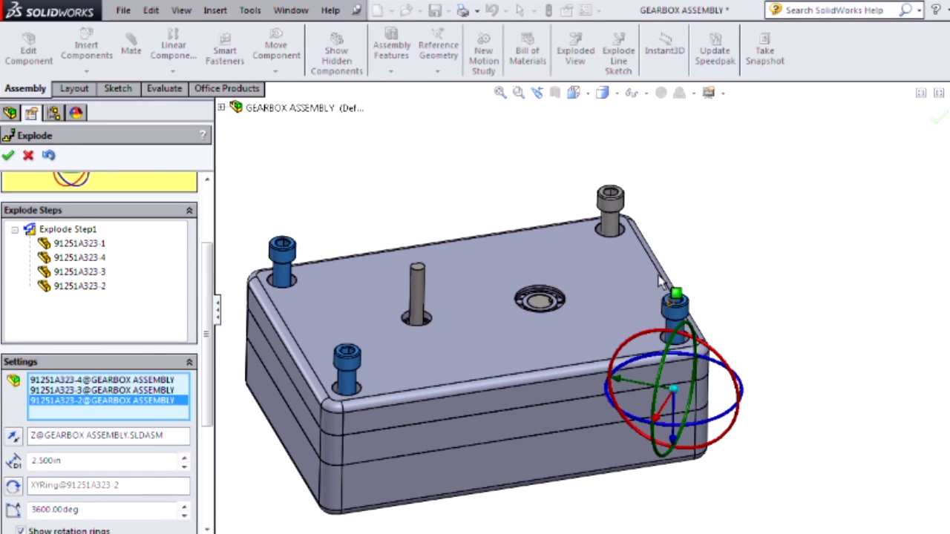
{"action": "left_click", "coordinate": [621, 209]}
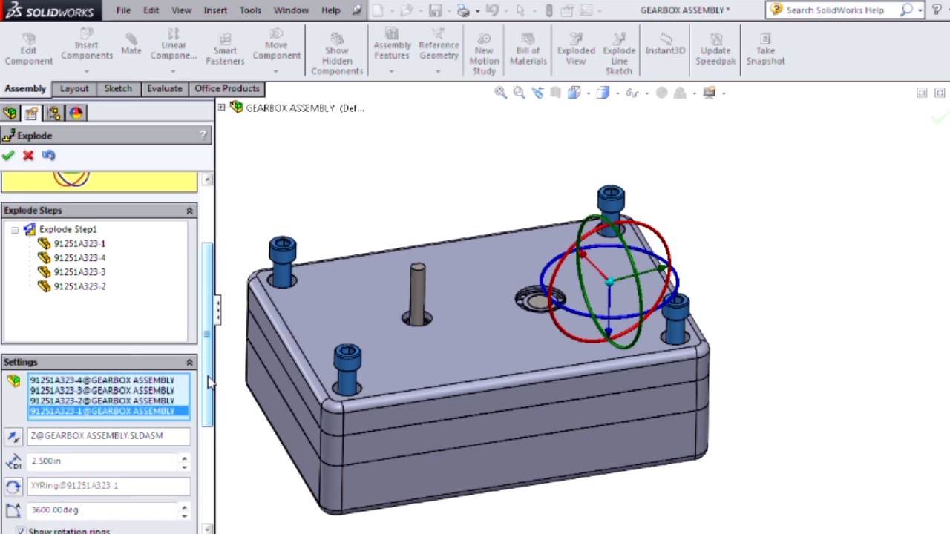
{"action": "scroll", "coordinate": [209, 383], "scroll_direction": "down", "scroll_amount": 3}
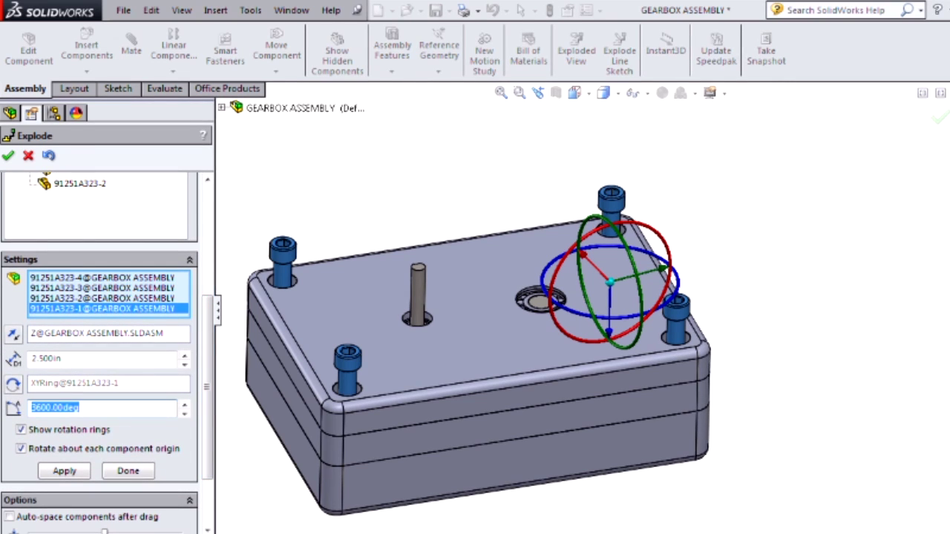
{"action": "double_click", "coordinate": [62, 358]}
{"action": "type", "text": "12"}
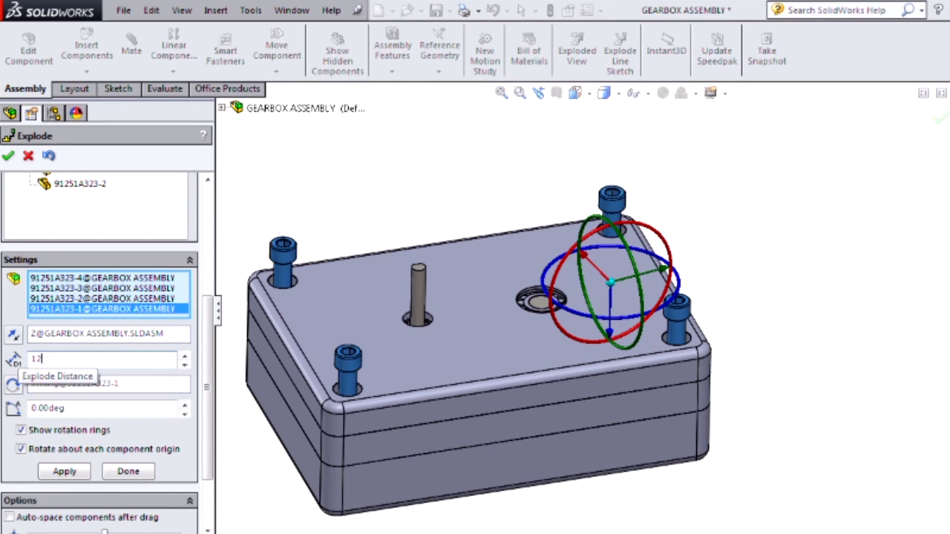
{"action": "left_click", "coordinate": [64, 472]}
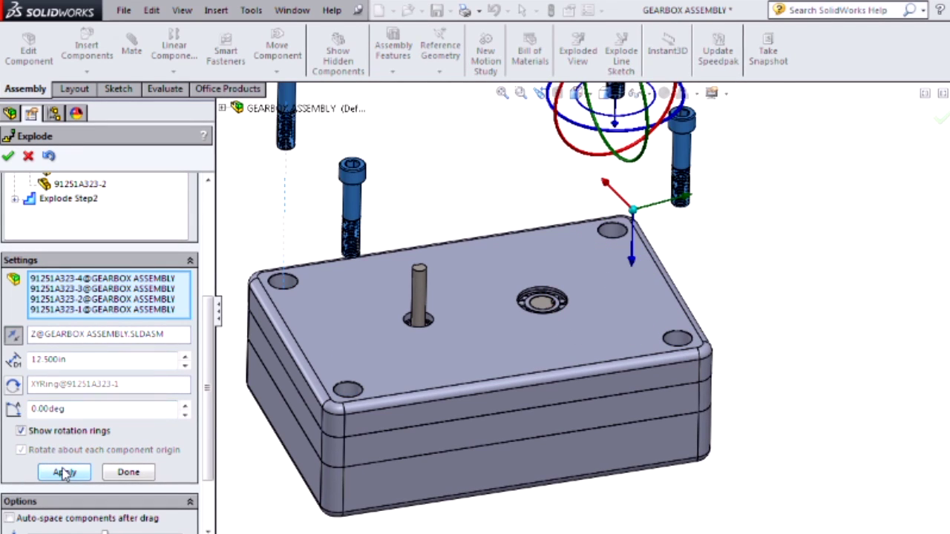
{"action": "scroll", "coordinate": [210, 386], "scroll_direction": "up", "scroll_amount": 3}
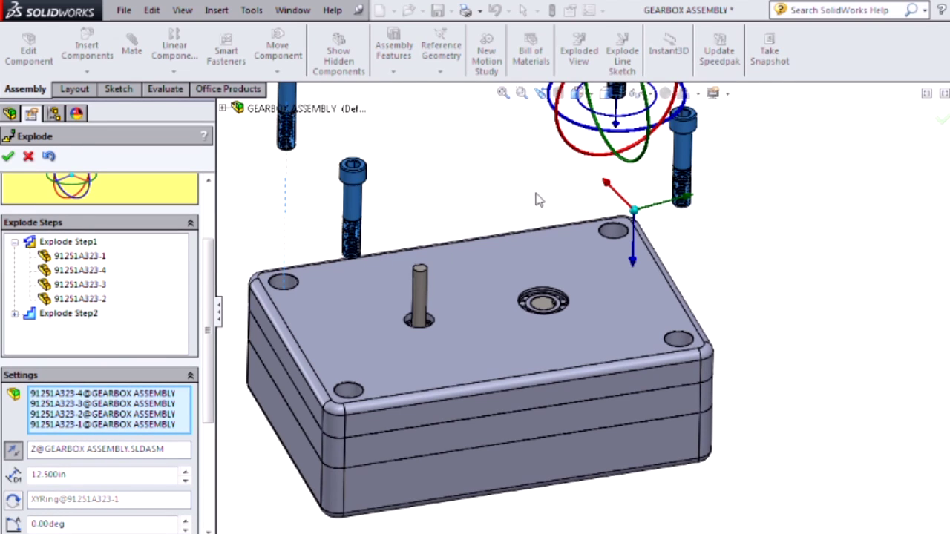
{"action": "scroll", "coordinate": [538, 200], "scroll_direction": "up", "scroll_amount": 3}
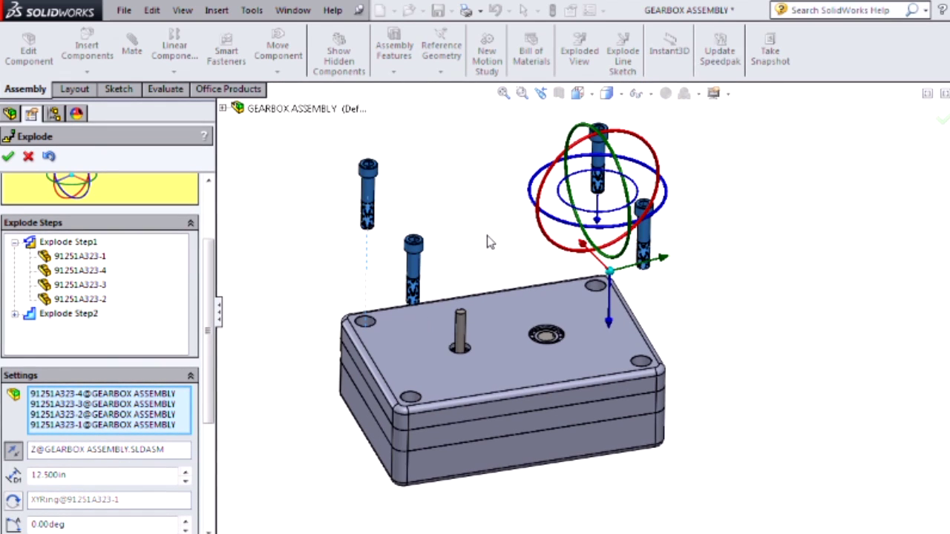
{"action": "scroll", "coordinate": [214, 303], "scroll_direction": "down", "scroll_amount": 3}
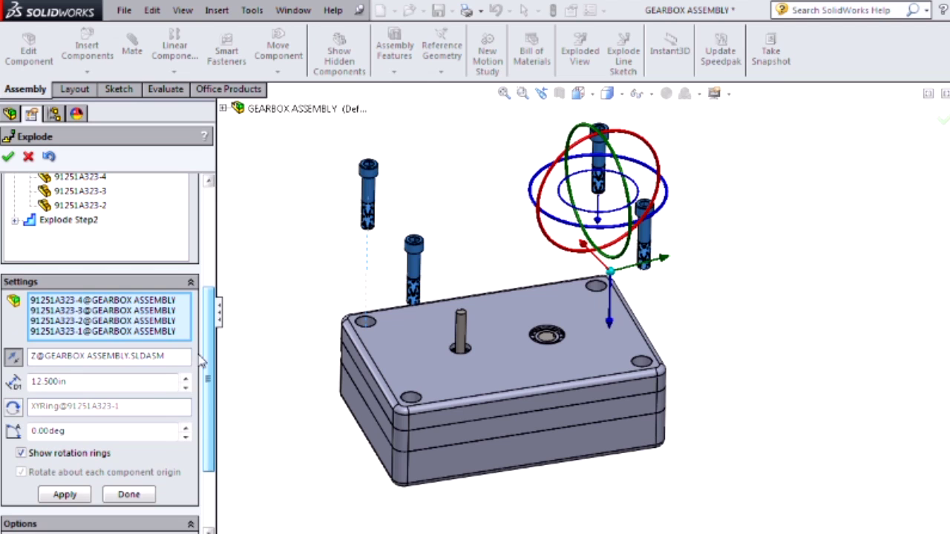
{"action": "left_click", "coordinate": [129, 494]}
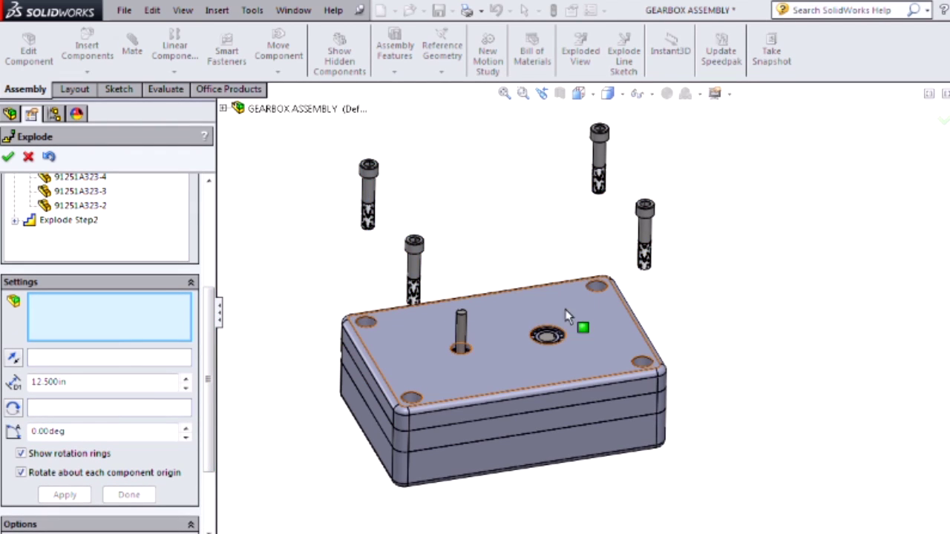
- Lift BEARING A-1, BEARING D-1 and the BASE_BACK-1 cover together about 4.97 in off the housing along the Z axis
{"action": "scroll", "coordinate": [569, 335], "scroll_direction": "down", "scroll_amount": 5}
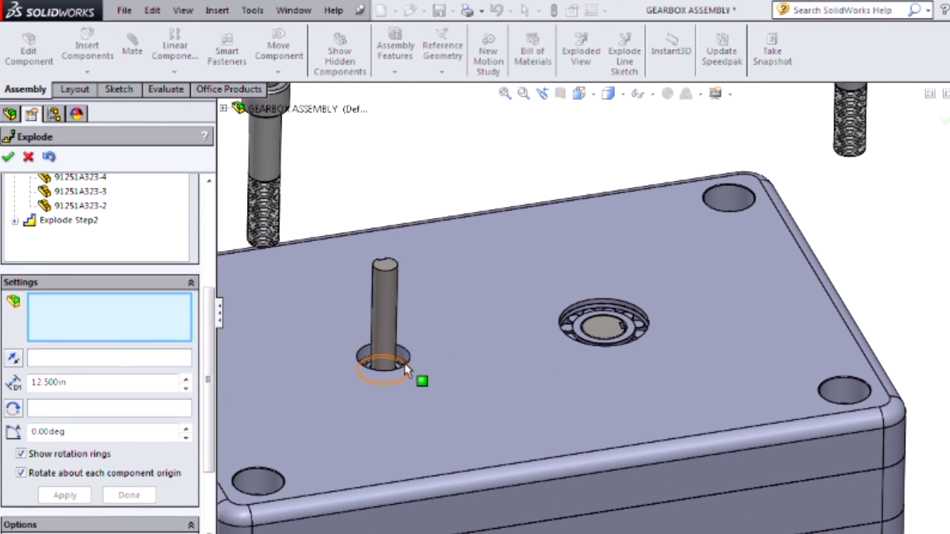
{"action": "left_click", "coordinate": [406, 365]}
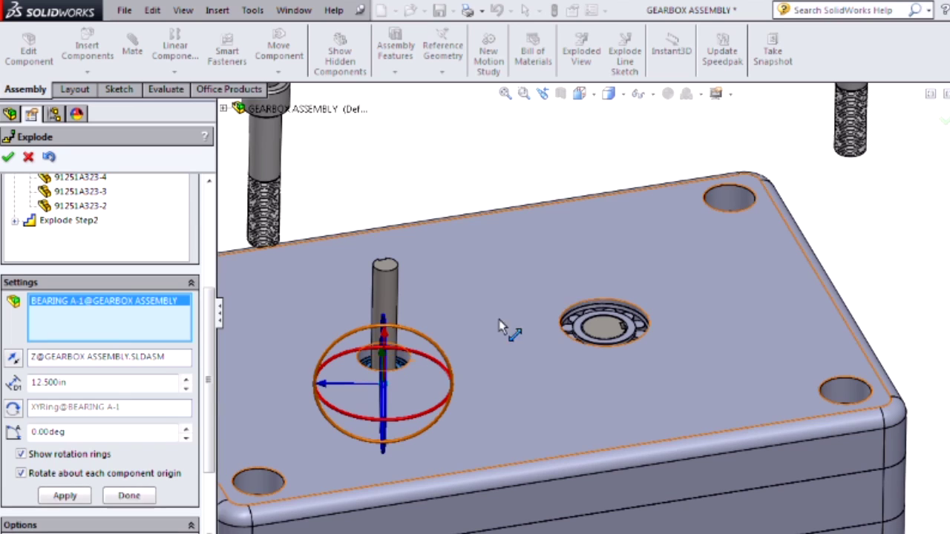
{"action": "left_click", "coordinate": [577, 321]}
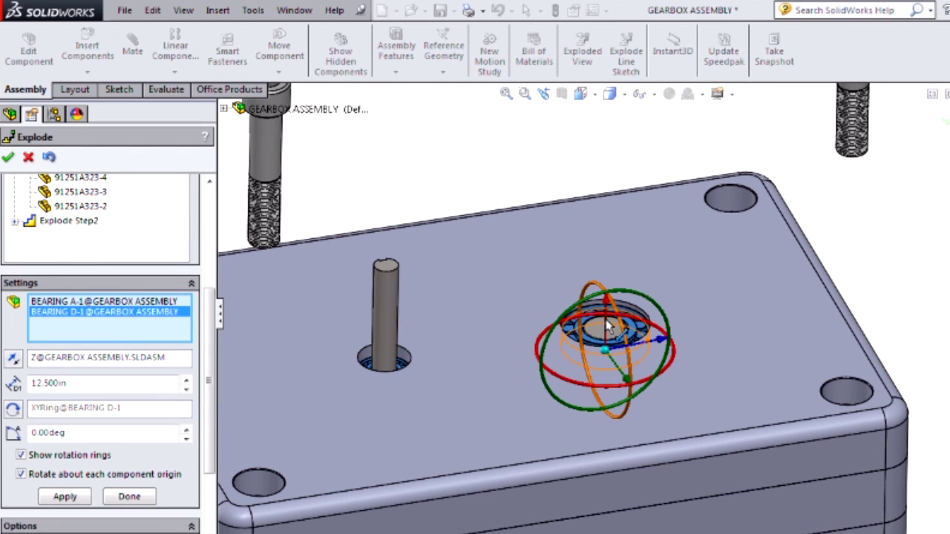
{"action": "scroll", "coordinate": [620, 360], "scroll_direction": "up", "scroll_amount": 3}
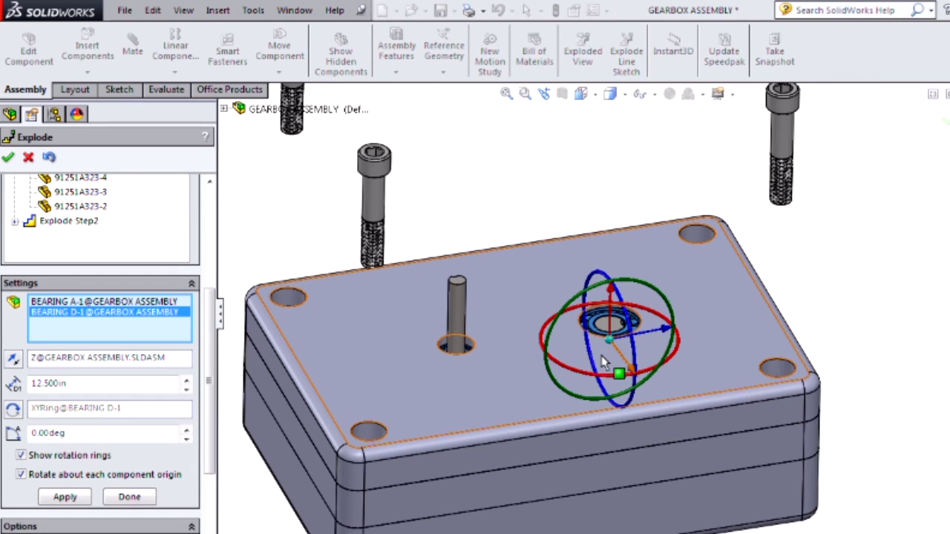
{"action": "left_click", "coordinate": [524, 301]}
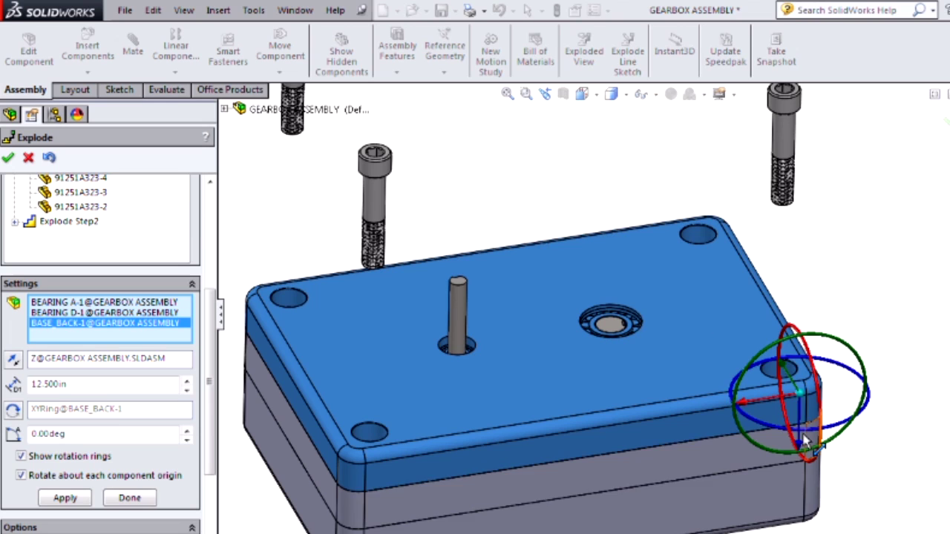
{"action": "scroll", "coordinate": [807, 454], "scroll_direction": "up", "scroll_amount": 3}
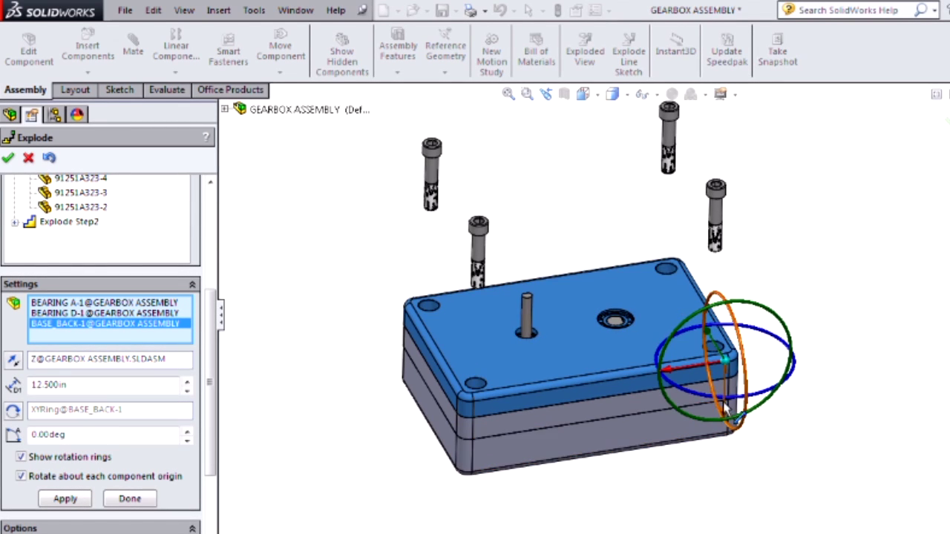
{"action": "left_click_drag", "start_coordinate": [716, 407], "coordinate": [725, 357]}
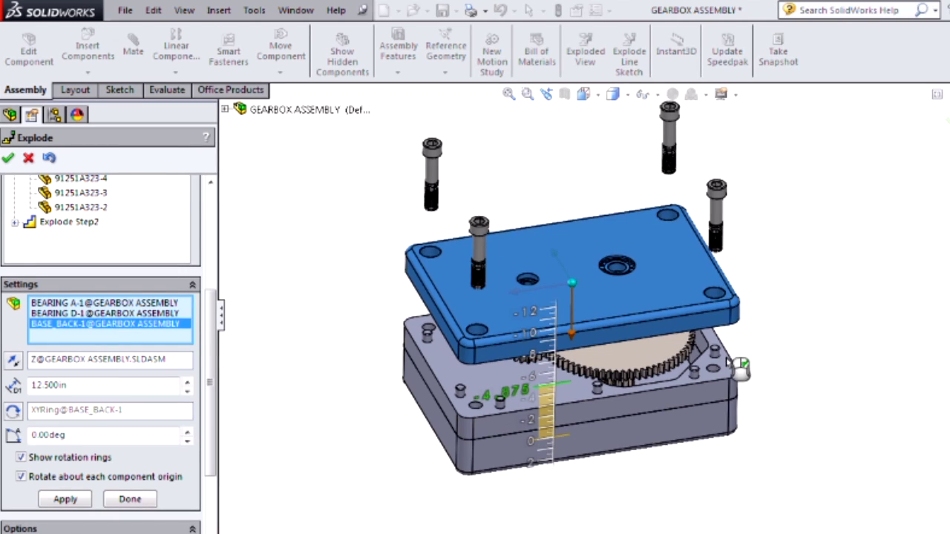
- Move the BASE_BACK-1 cover and its two bearings sideways about 24.56 in away from the housing as another explode step
{"action": "scroll", "coordinate": [704, 261], "scroll_direction": "down", "scroll_amount": 2}
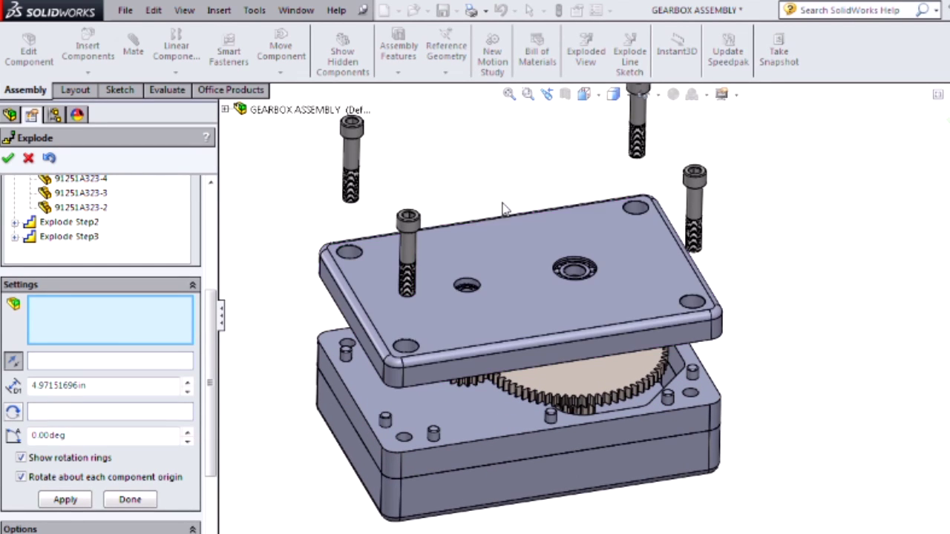
{"action": "left_click", "coordinate": [496, 299]}
{"action": "left_click", "coordinate": [472, 291]}
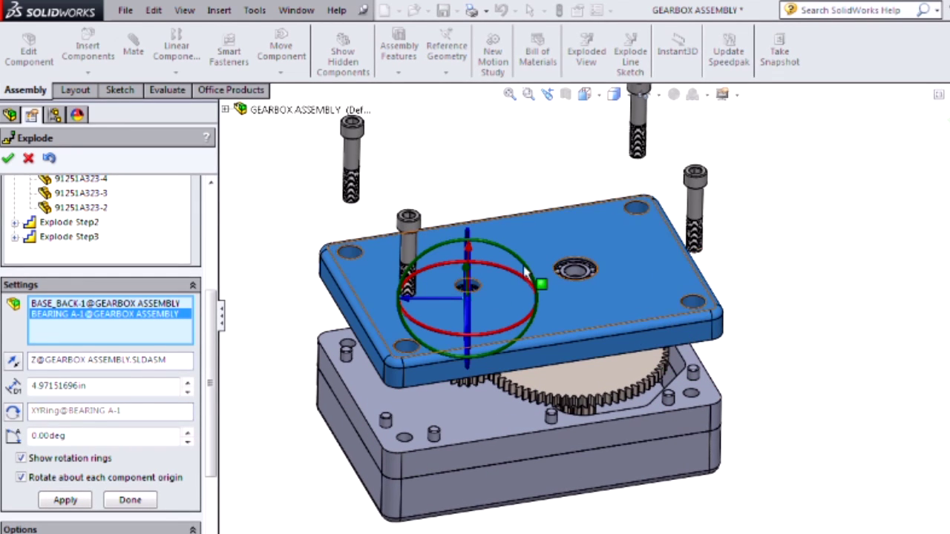
{"action": "left_click", "coordinate": [575, 268]}
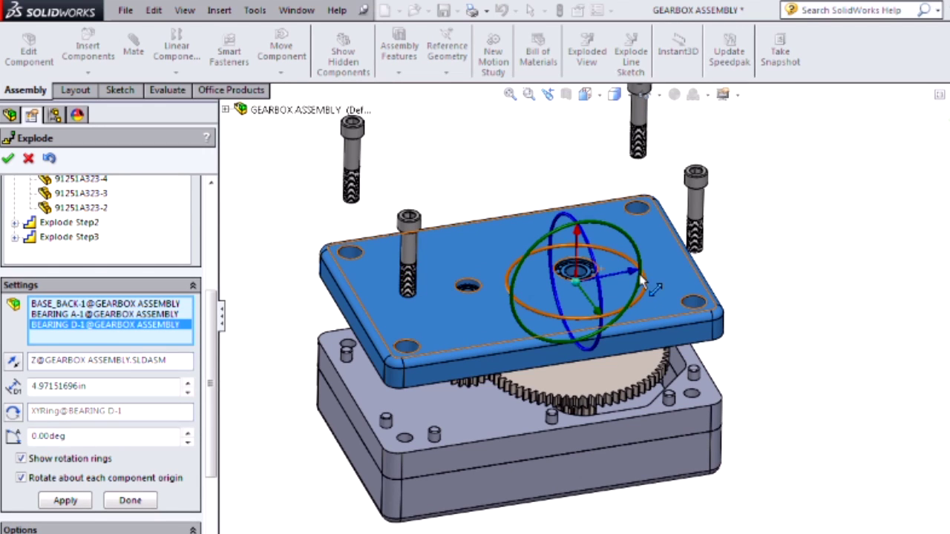
{"action": "left_click_drag", "start_coordinate": [636, 277], "coordinate": [914, 275]}
{"action": "key", "text": "z"}
{"action": "left_click", "coordinate": [911, 318]}
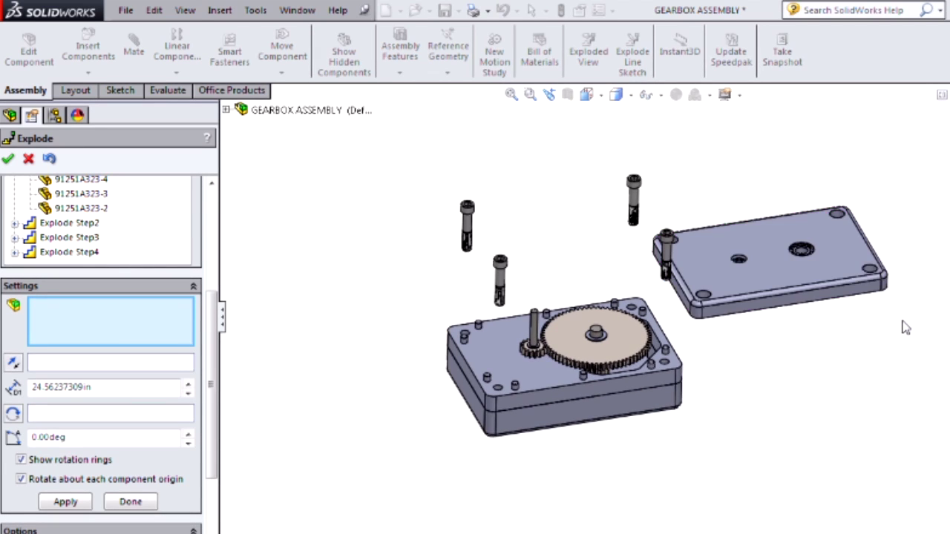
- Select both bearings with BASE_BACK-1 as the last component for a new explode step, and turn off rotation about each component origin
{"action": "scroll", "coordinate": [861, 268], "scroll_direction": "down", "scroll_amount": 2}
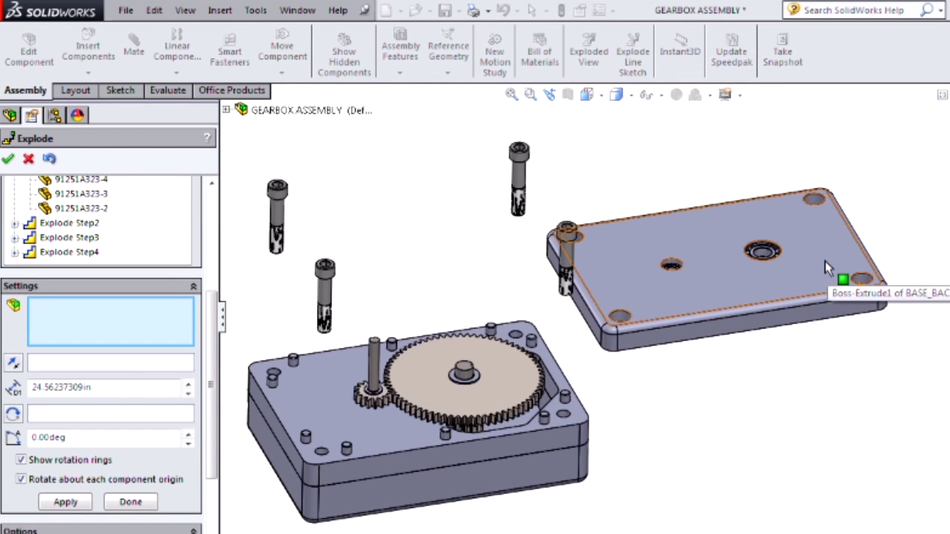
{"action": "left_click", "coordinate": [671, 266]}
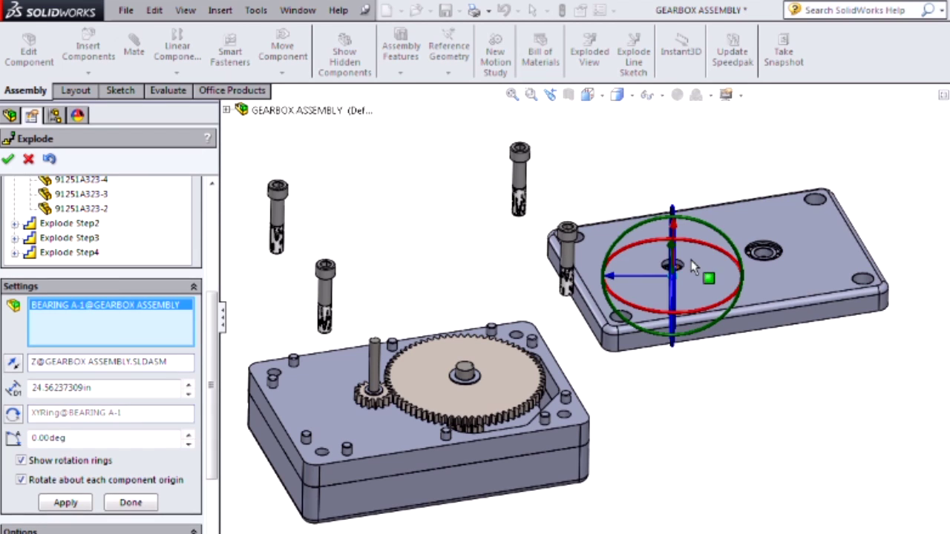
{"action": "left_click", "coordinate": [704, 271]}
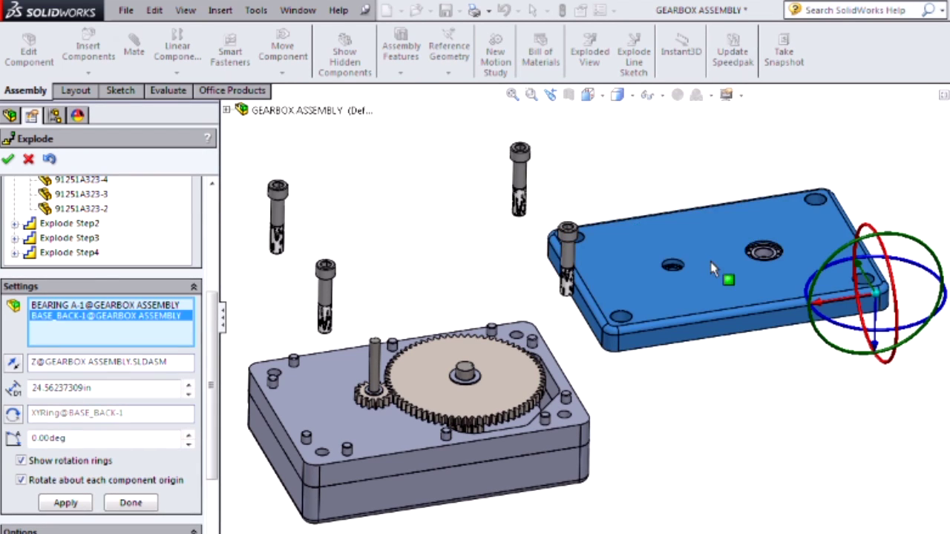
{"action": "left_click", "coordinate": [762, 253]}
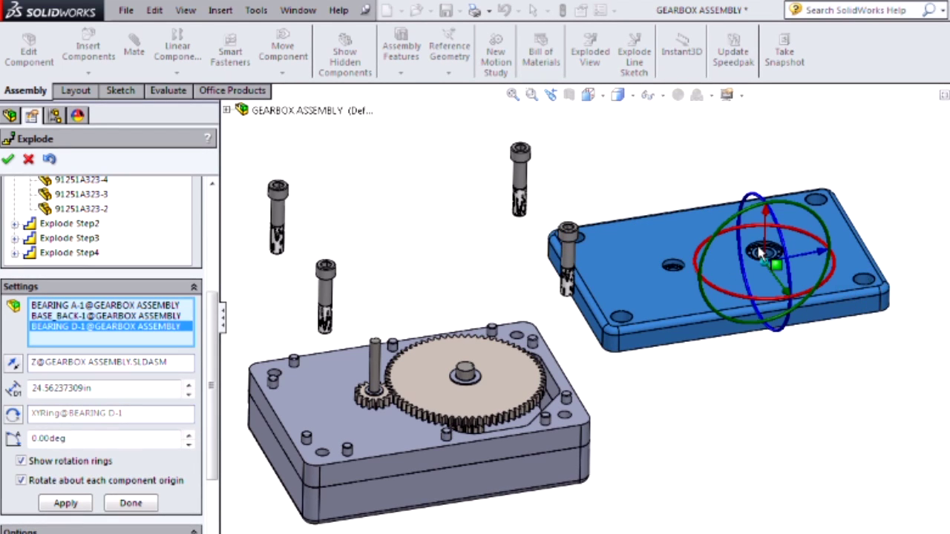
{"action": "left_click", "coordinate": [668, 247]}
{"action": "left_click", "coordinate": [668, 246]}
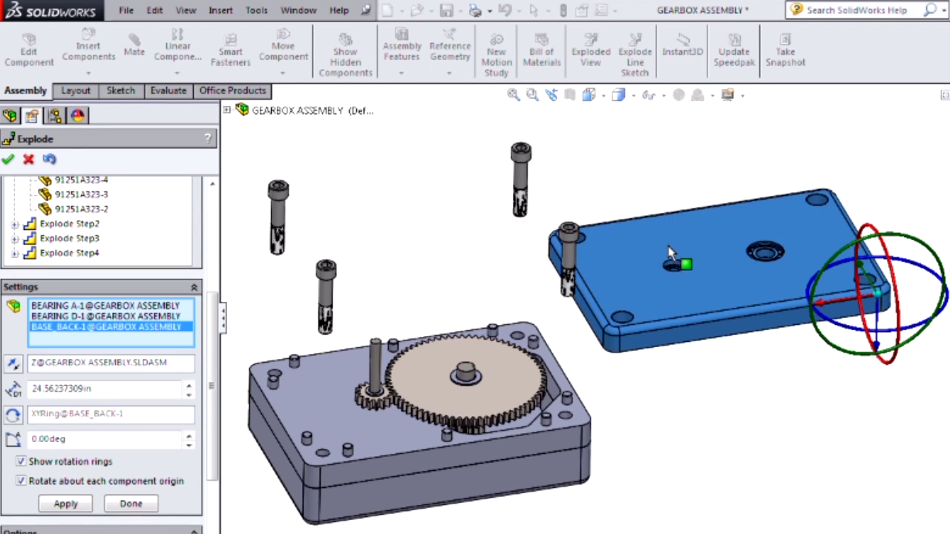
{"action": "left_click", "coordinate": [34, 484]}
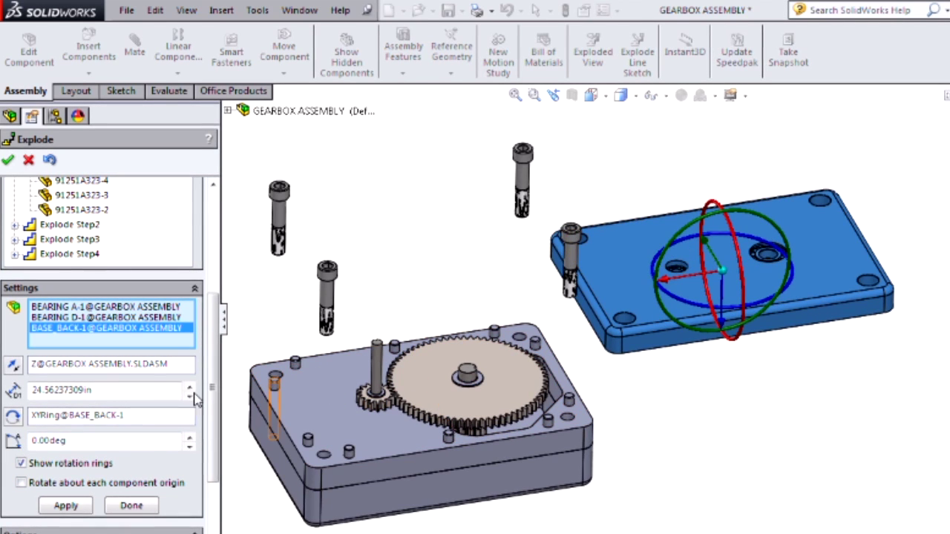
- Flip the cover and its bearings 180 degrees about the YZ ring with a 0 in explode distance, and finish the explode step
{"action": "left_click", "coordinate": [170, 420]}
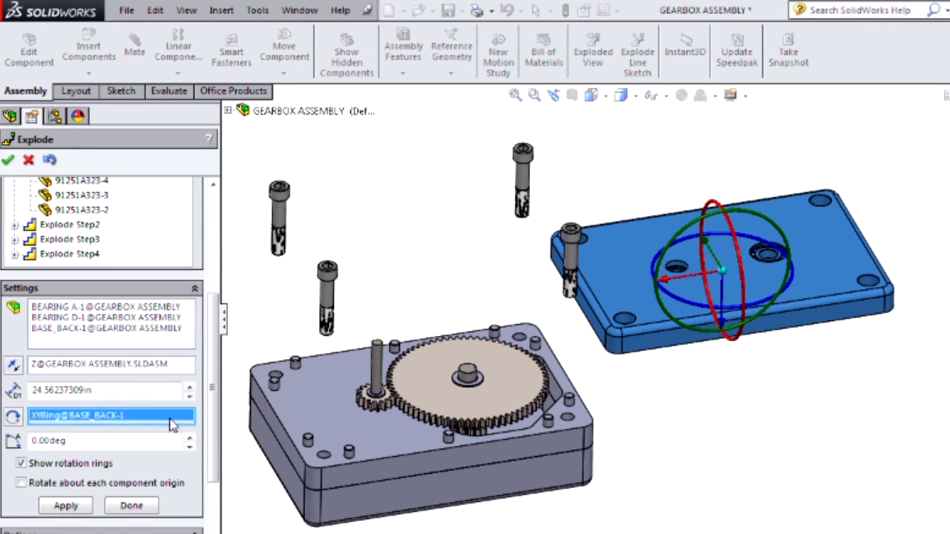
{"action": "left_click", "coordinate": [735, 238]}
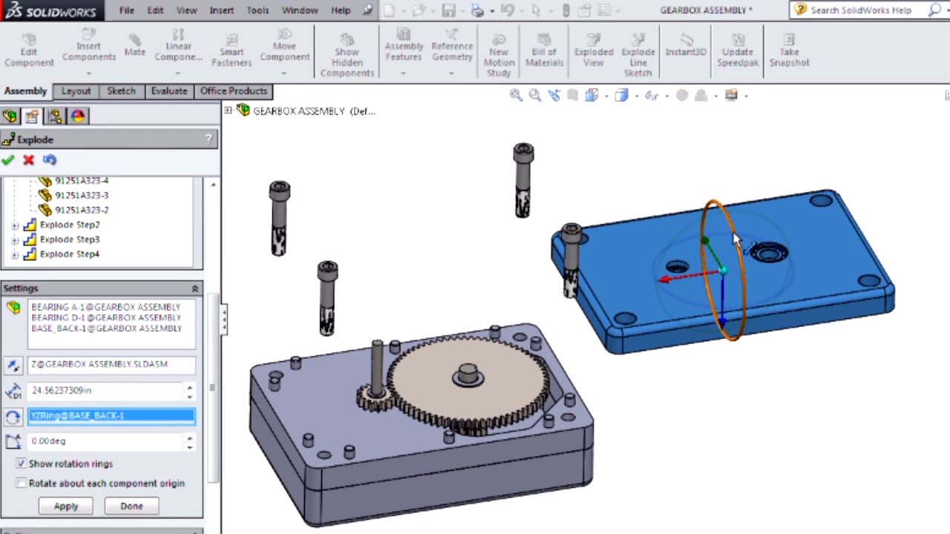
{"action": "left_click", "coordinate": [82, 441]}
{"action": "type", "text": "180"}
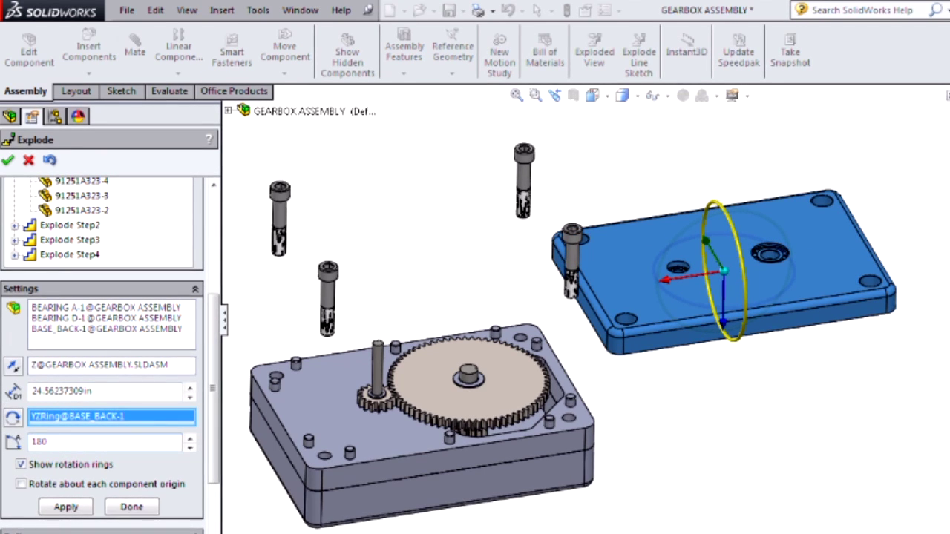
{"action": "left_click", "coordinate": [110, 391]}
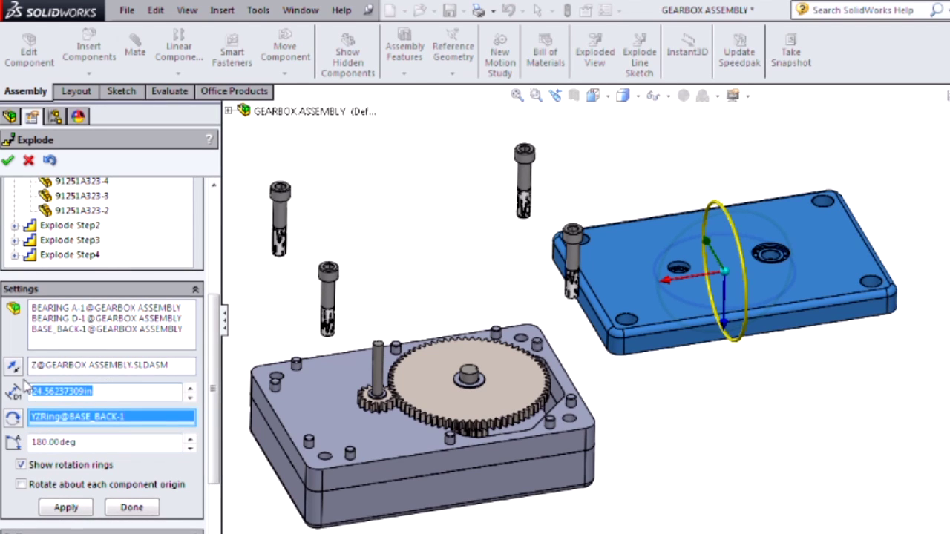
{"action": "type", "text": "0"}
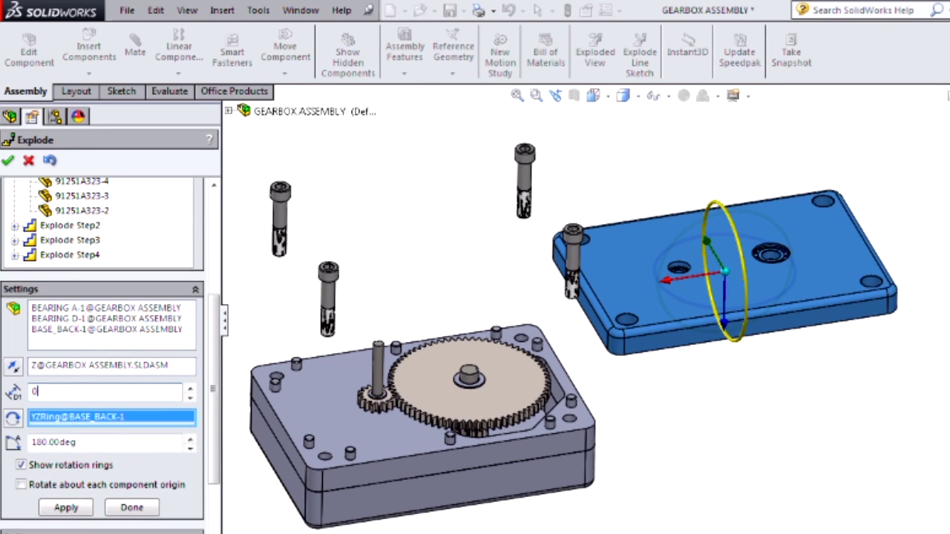
{"action": "left_click", "coordinate": [67, 509]}
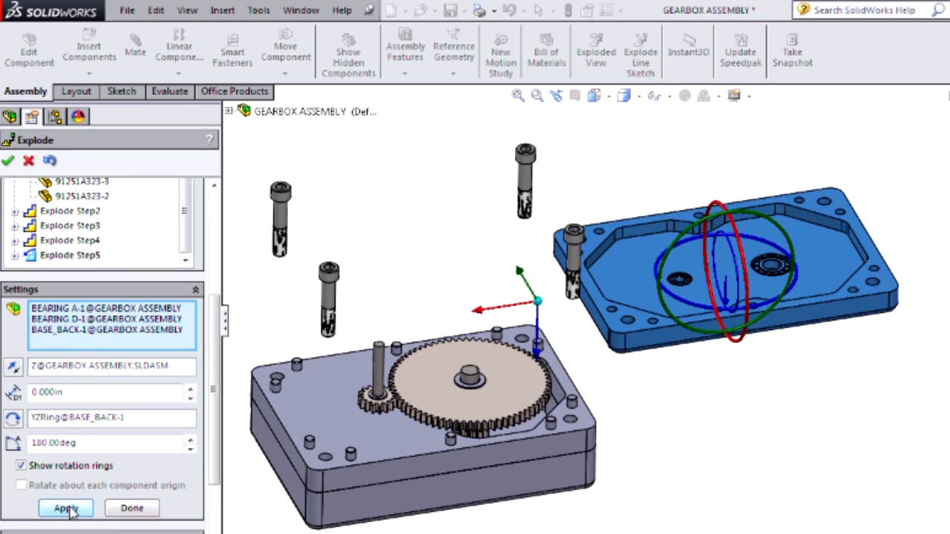
{"action": "left_click", "coordinate": [133, 510]}
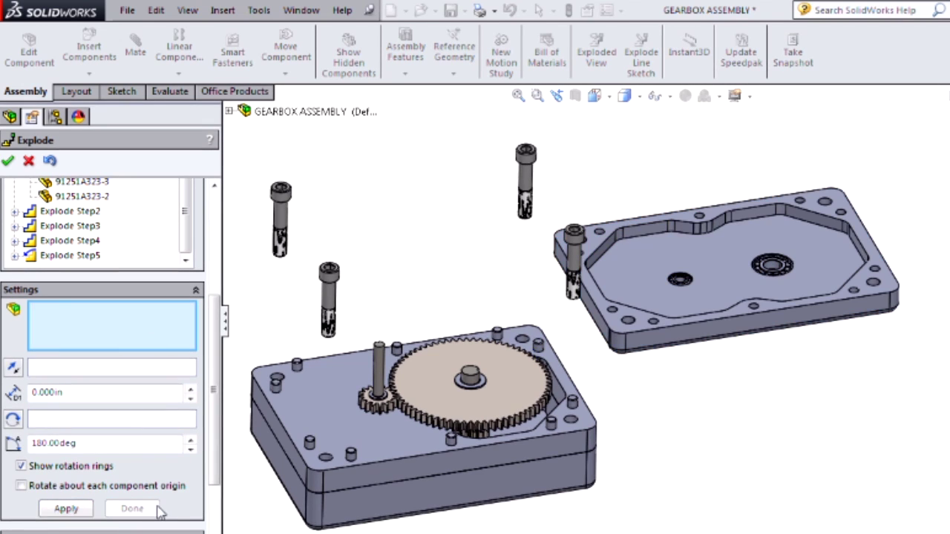
- Lift BEARING A-1 and BEARING D-1 about 10.84 in out of the flipped back cover along the Z axis, and finish the exploded view
{"action": "left_click", "coordinate": [693, 280]}
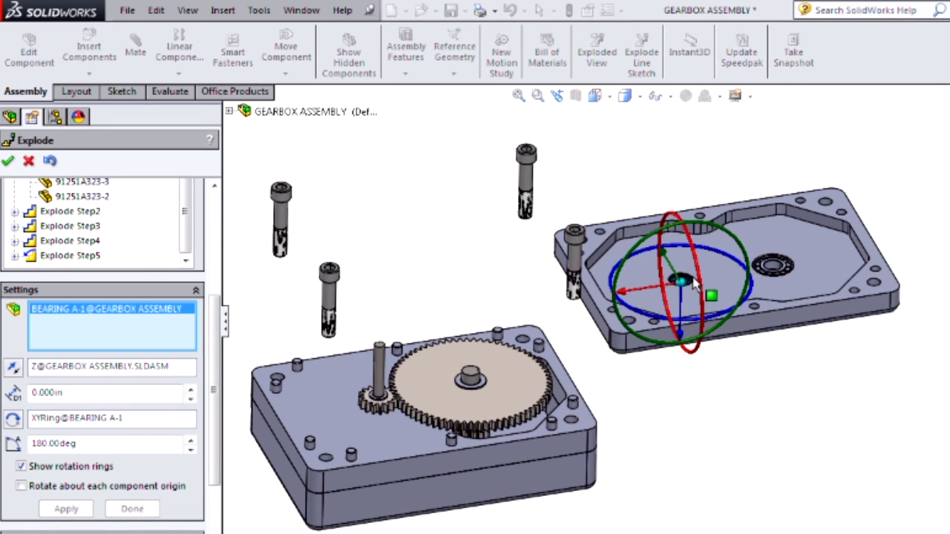
{"action": "left_click", "coordinate": [773, 265]}
{"action": "left_click_drag", "start_coordinate": [781, 316], "coordinate": [776, 204]}
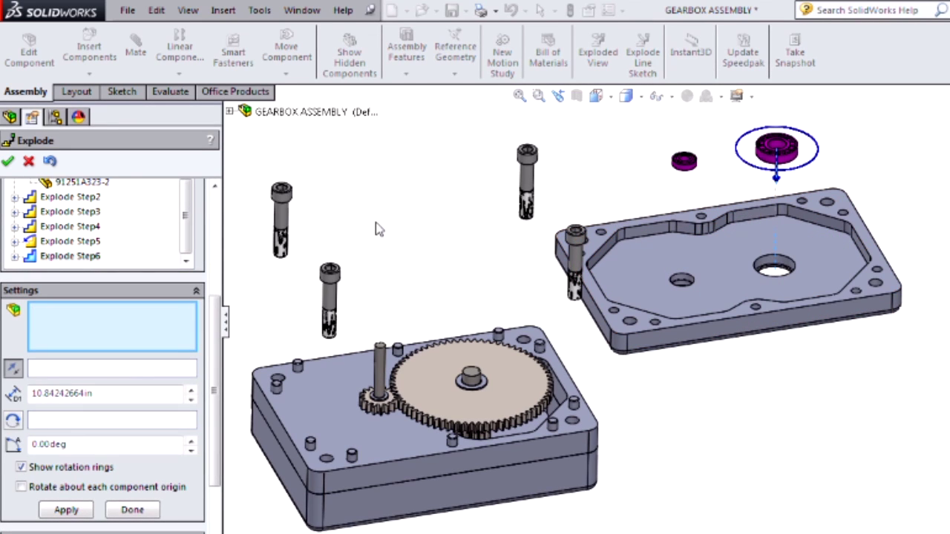
{"action": "left_click", "coordinate": [7, 163]}
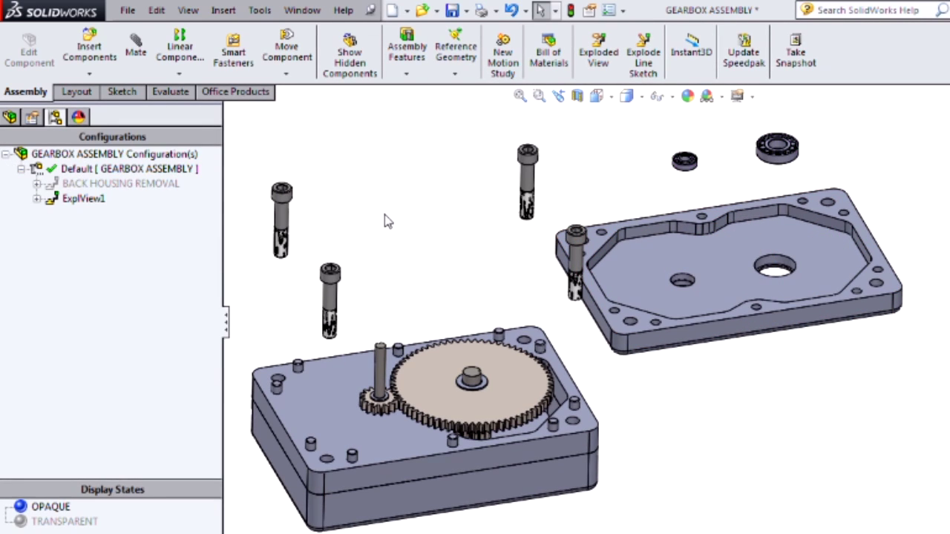
- Collapse the exploded view ExplView1 with an animation, fit the assembly in the view, and close the animation controls
{"action": "left_click", "coordinate": [99, 198]}
{"action": "right_click", "coordinate": [87, 198]}
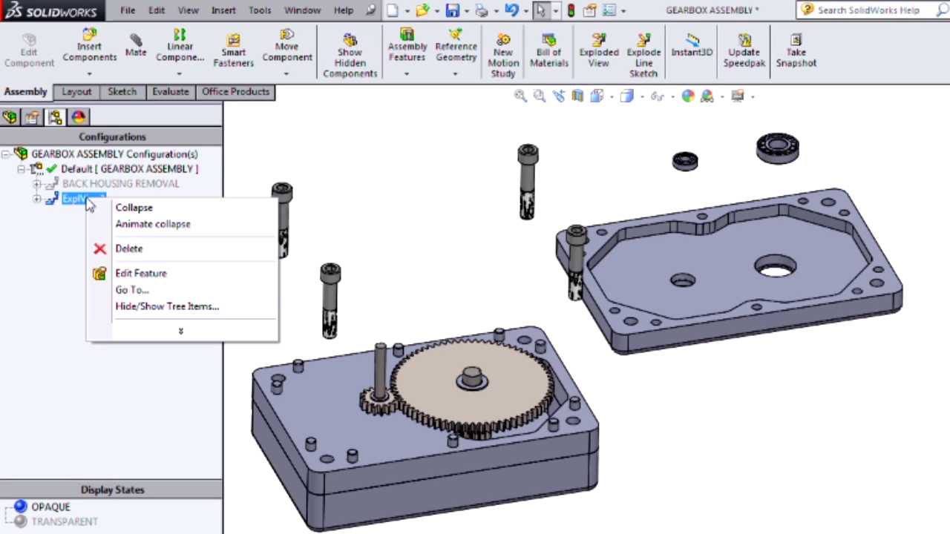
{"action": "left_click", "coordinate": [146, 224]}
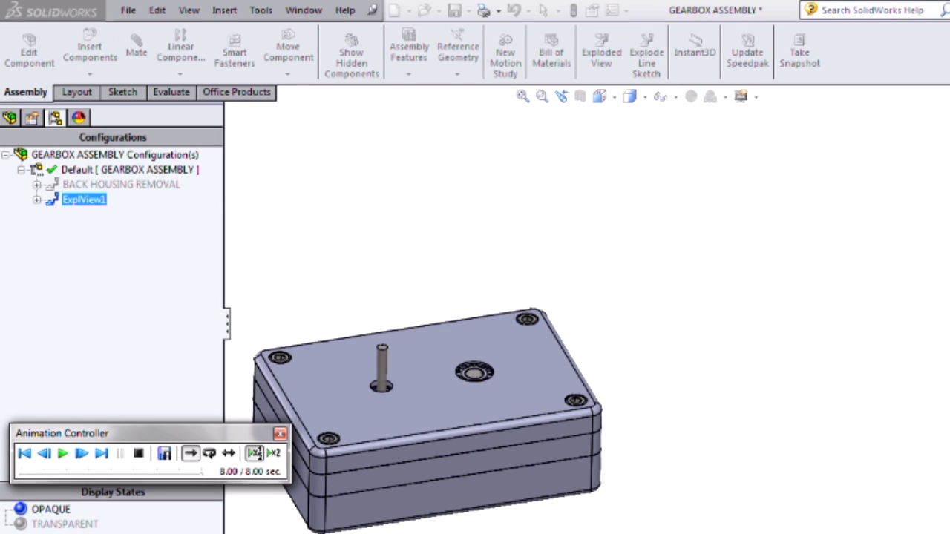
{"action": "key", "text": "f"}
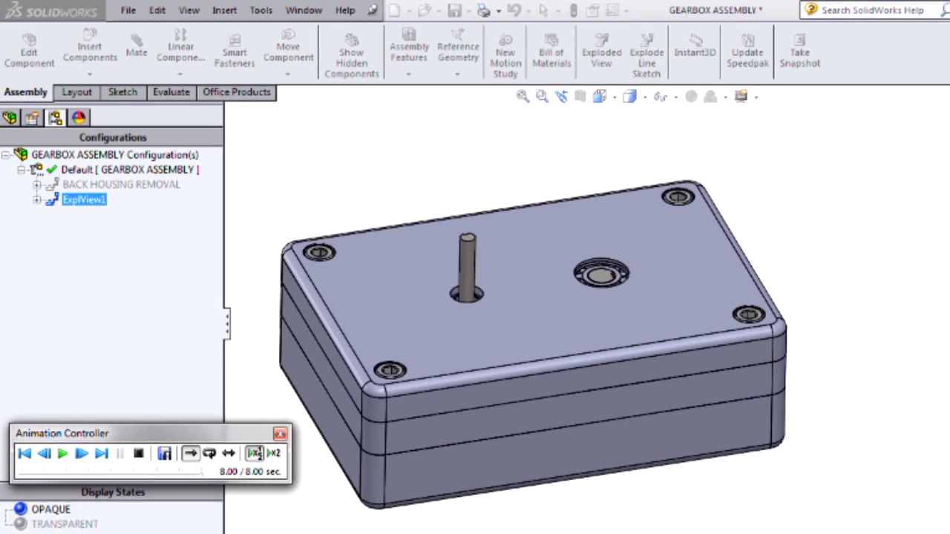
{"action": "left_click", "coordinate": [282, 435]}
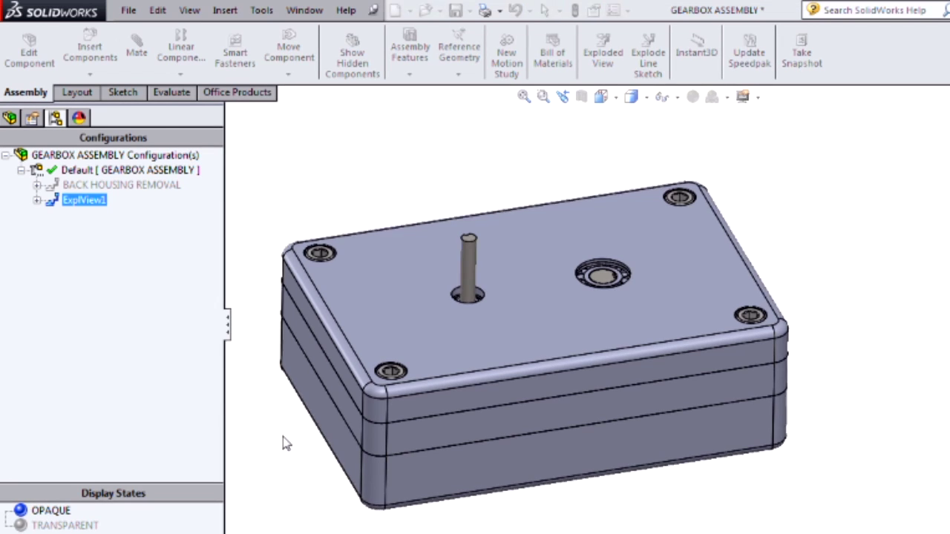